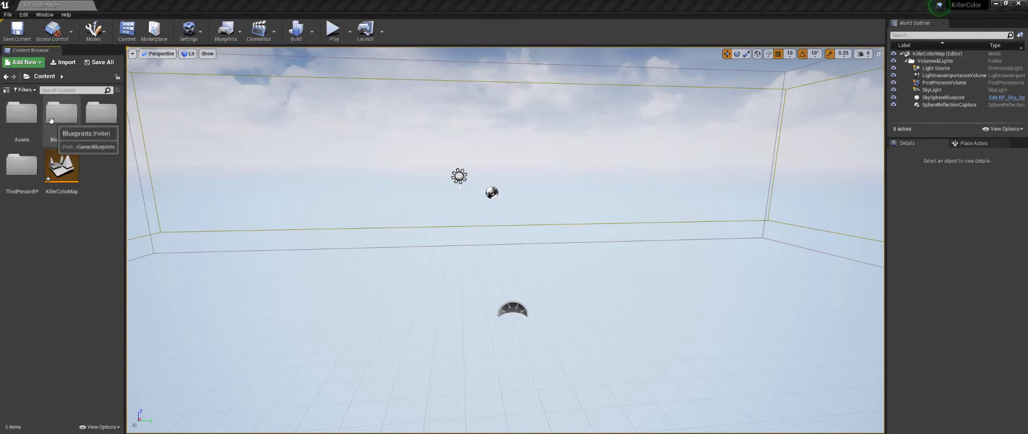
Step: Place the Platform mesh from the Assets folder into the level
double_click(24, 114)
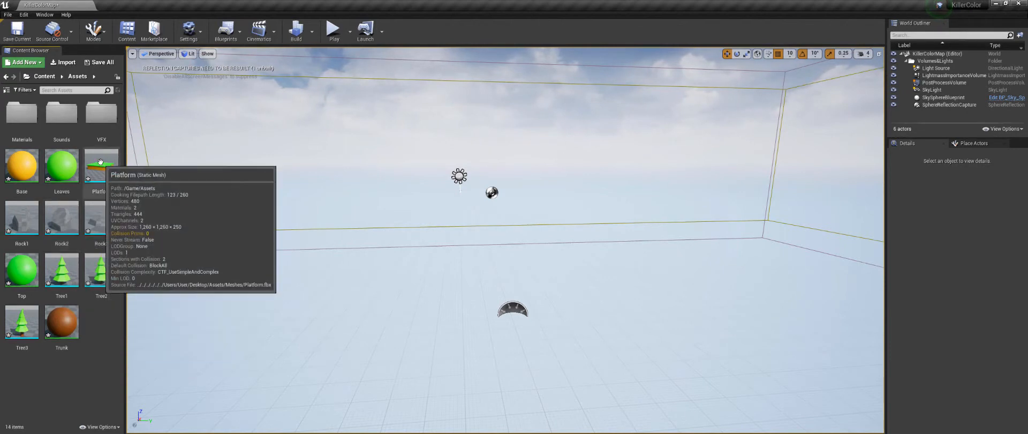
left_click_drag(100, 162, 521, 234)
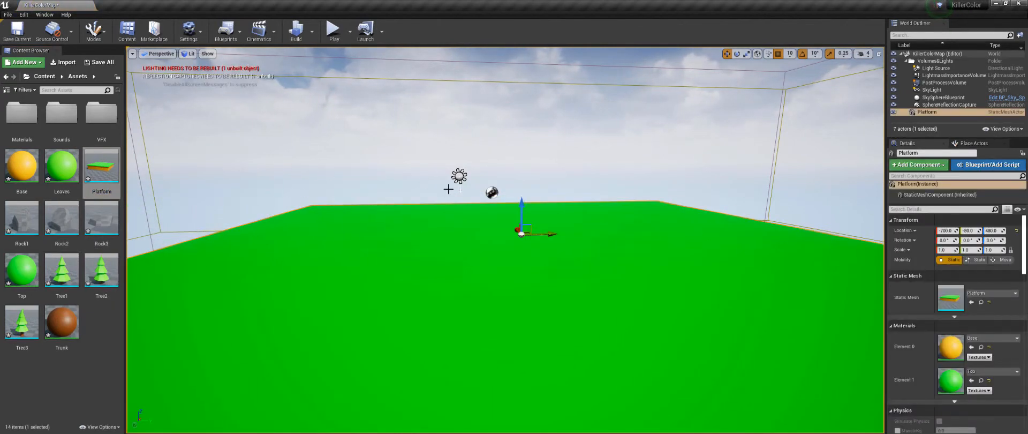
scroll(465, 219, "down", 6)
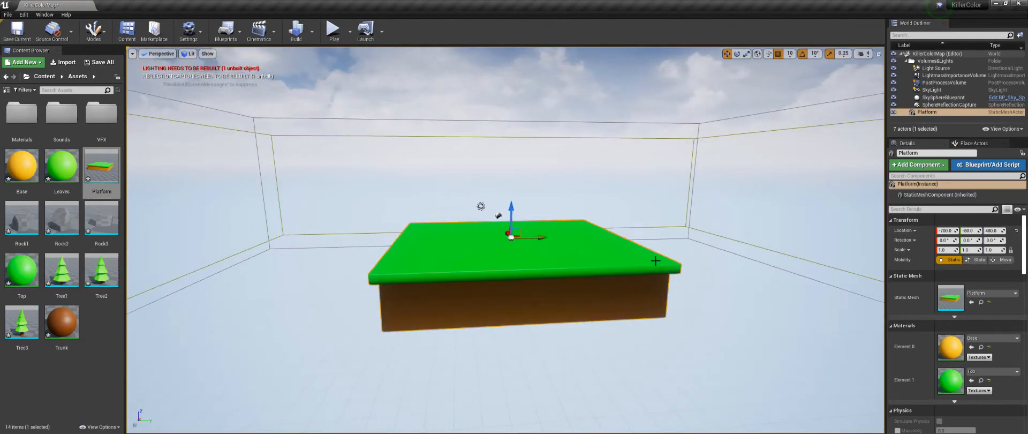
left_click_drag(655, 260, 742, 262, "alt")
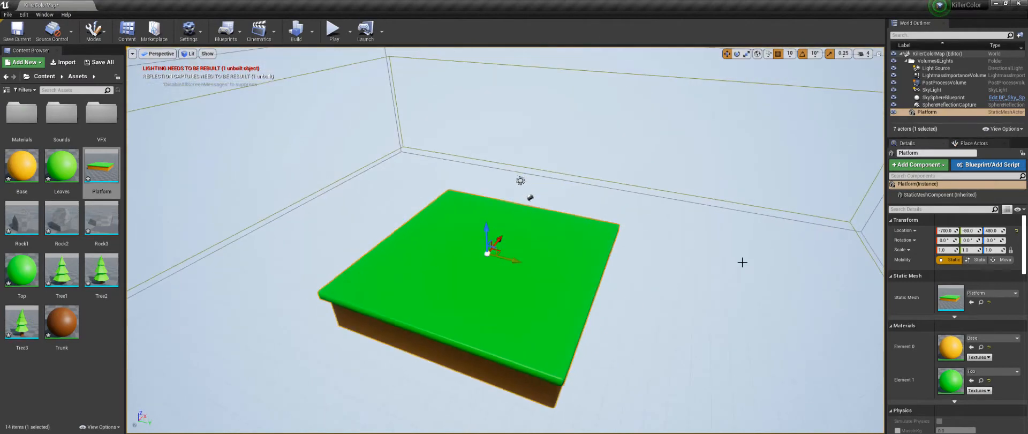
Step: Set the platform's location to 0 on the X, Y and Z axes
left_click(945, 231)
type("0")
key("Tab")
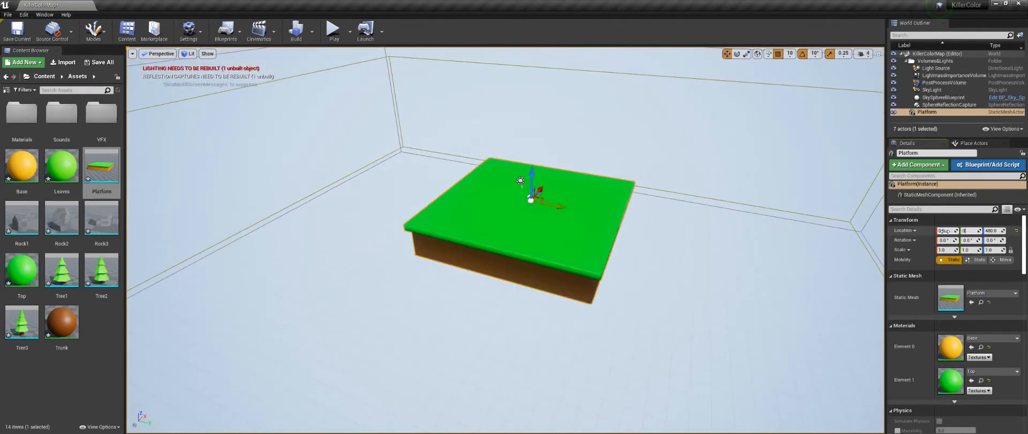
type("0")
key("Tab")
type("0")
key("Return")
Step: Add a basic Plane shape to the level on top of the platform
scroll(598, 301, "up", 3)
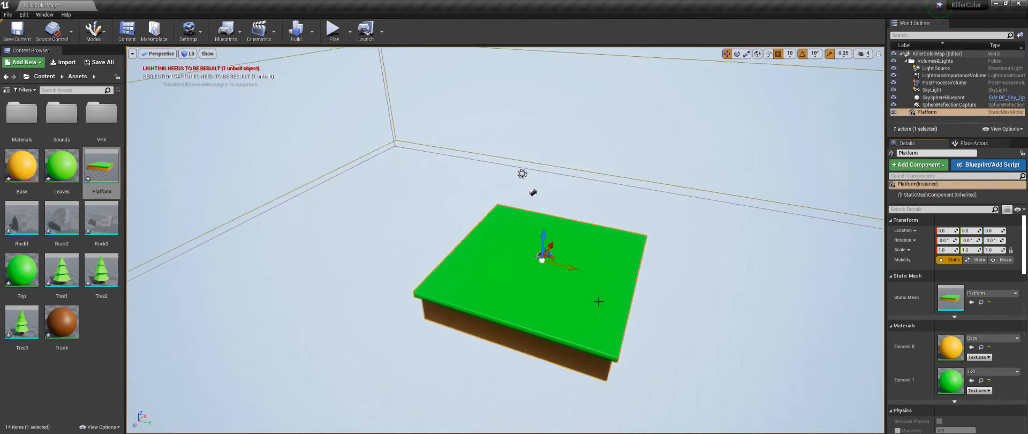
left_click_drag(684, 294, 654, 313, "alt")
scroll(708, 243, "down", 2)
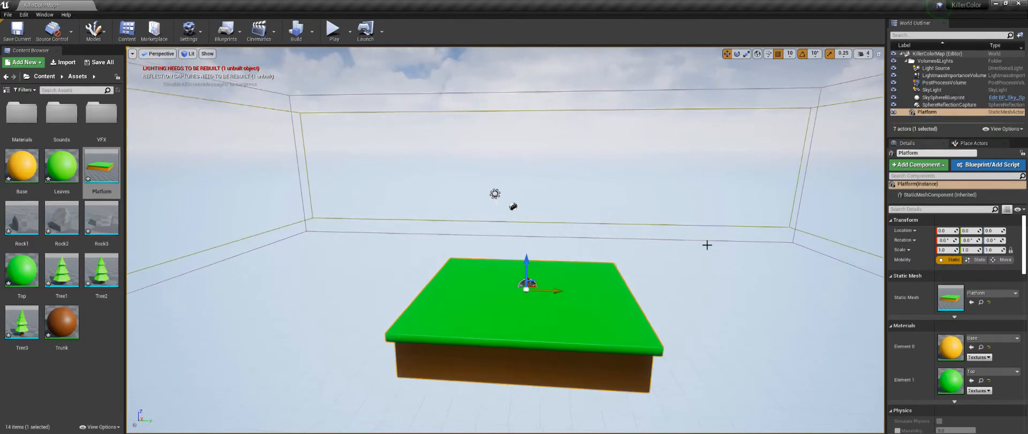
left_click(952, 151)
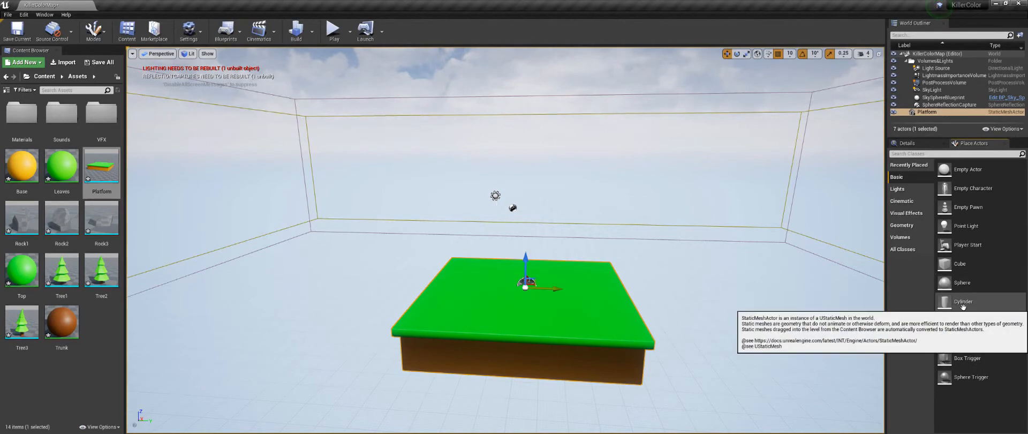
left_click_drag(961, 339, 506, 246)
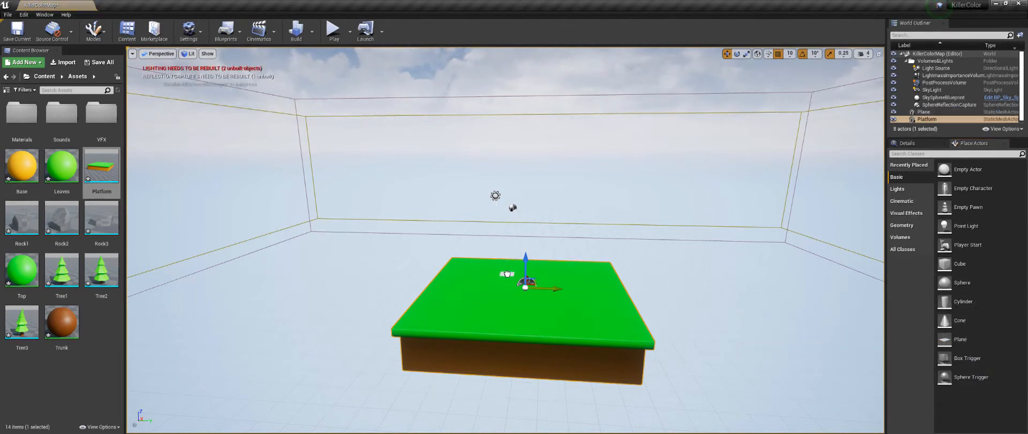
left_click_drag(507, 273, 506, 273)
Step: Move the new plane to the origin by setting its X and Y location to 0
left_click(908, 143)
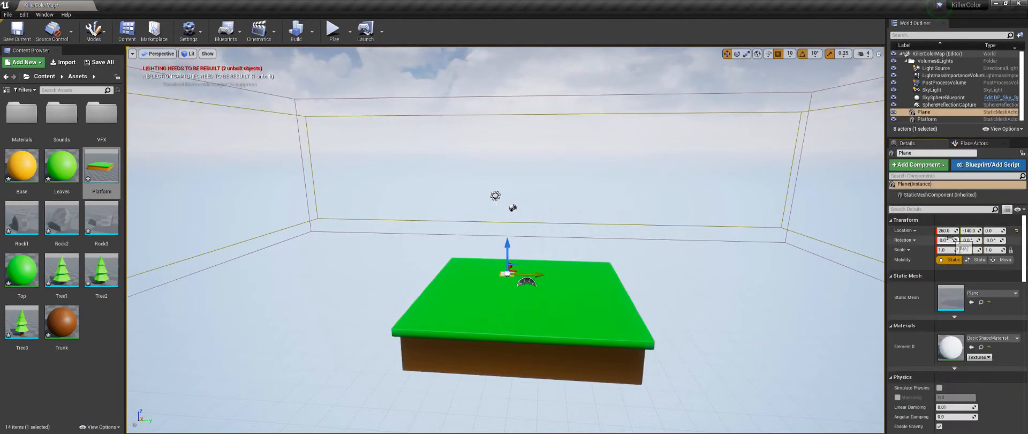
type("0")
key("Tab")
type("0")
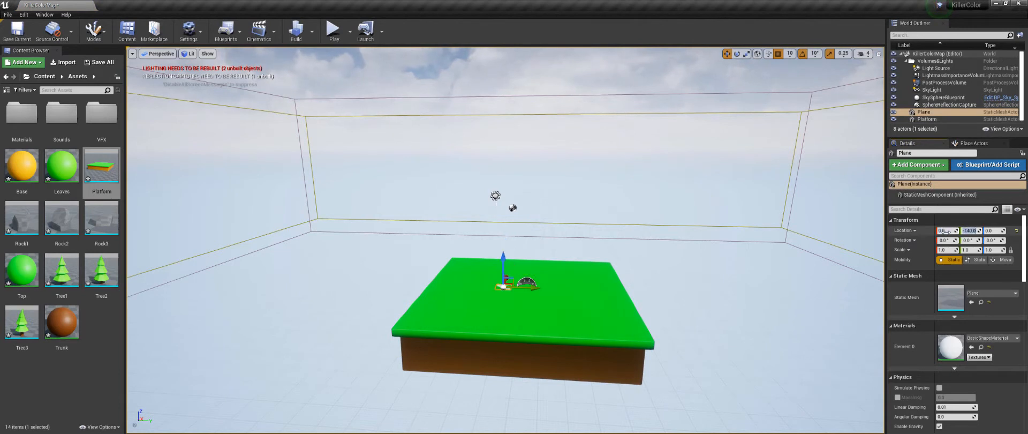
key("Tab")
type("0")
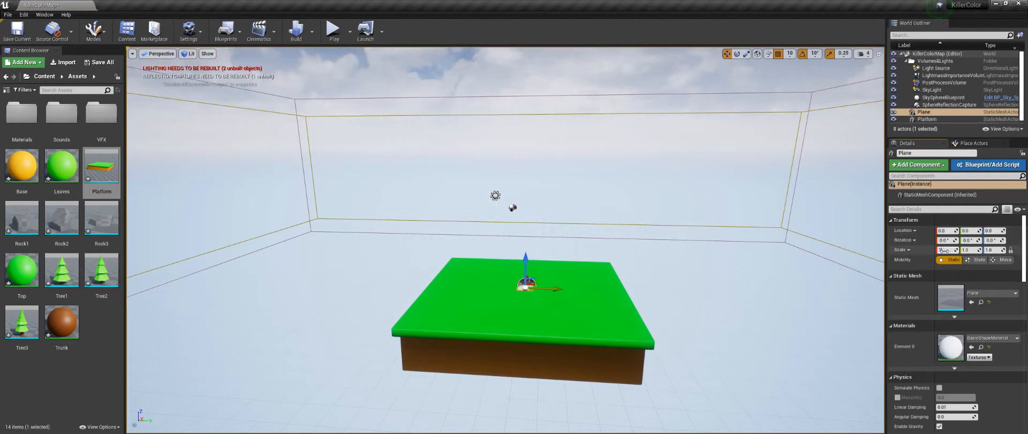
Step: Scale the plane to 100 on all axes and lower it to Z -250 beneath the platform
key("Return")
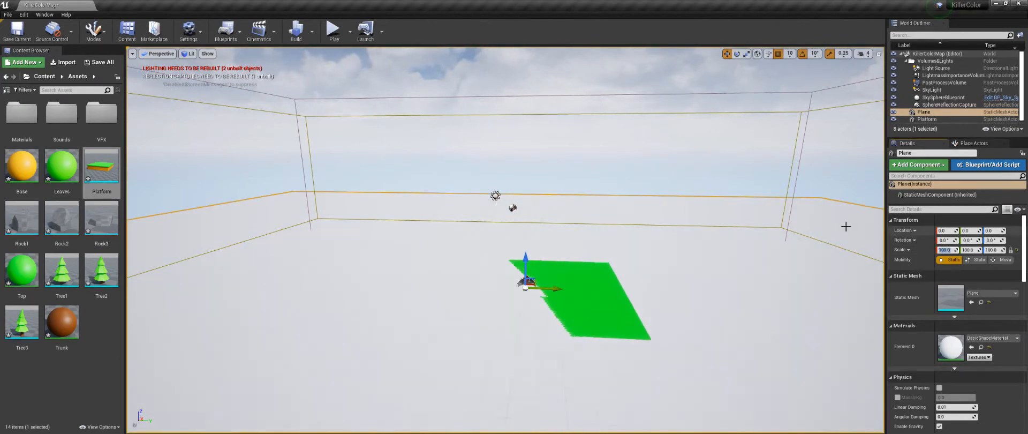
left_click_drag(525, 259, 524, 295)
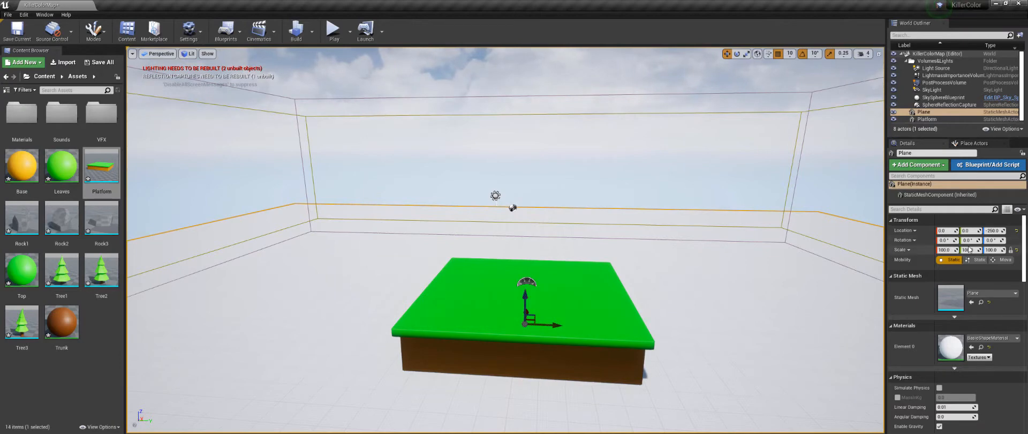
Step: Place Tree1 and Tree2 on the ground left of the platform, and Tree3, Tree1 and Tree2 on the ground right of it
right_click_drag(611, 209, 647, 204)
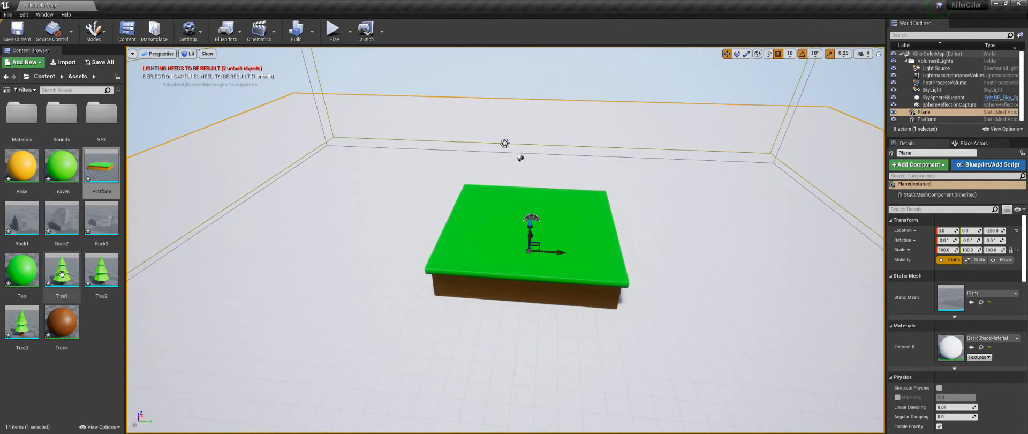
right_click_drag(389, 248, 236, 278)
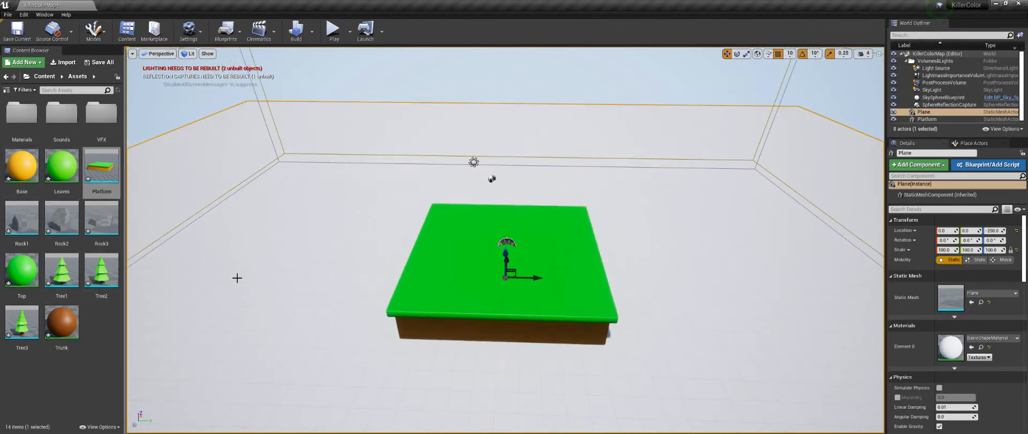
left_click_drag(61, 272, 349, 253)
left_click_drag(101, 271, 320, 301)
left_click_drag(22, 322, 649, 269)
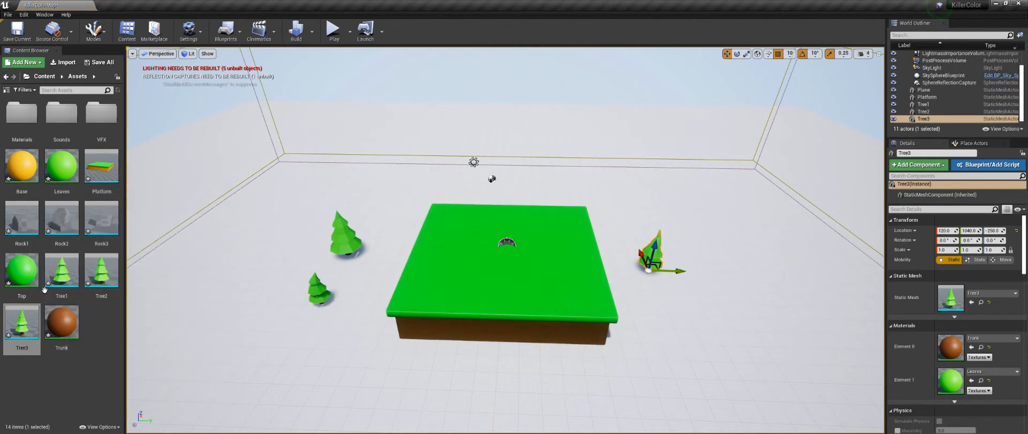
left_click_drag(50, 289, 694, 317)
left_click_drag(102, 273, 599, 203)
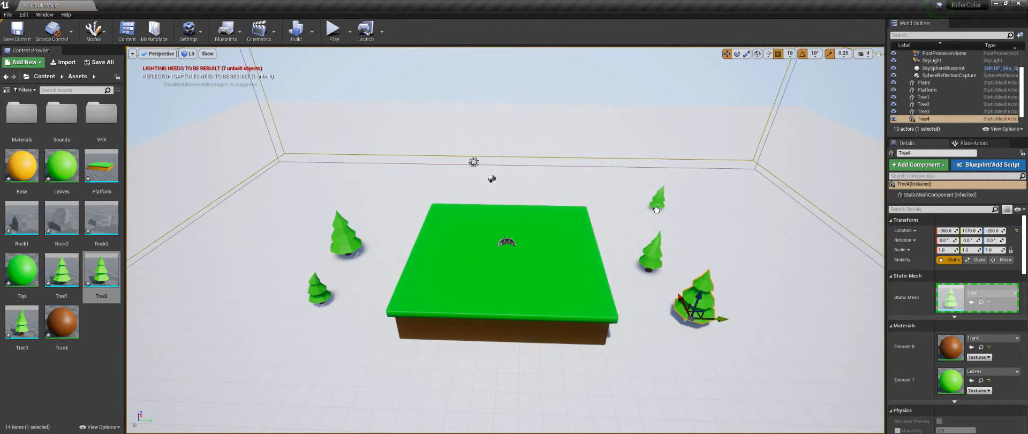
left_click_drag(668, 215, 667, 215)
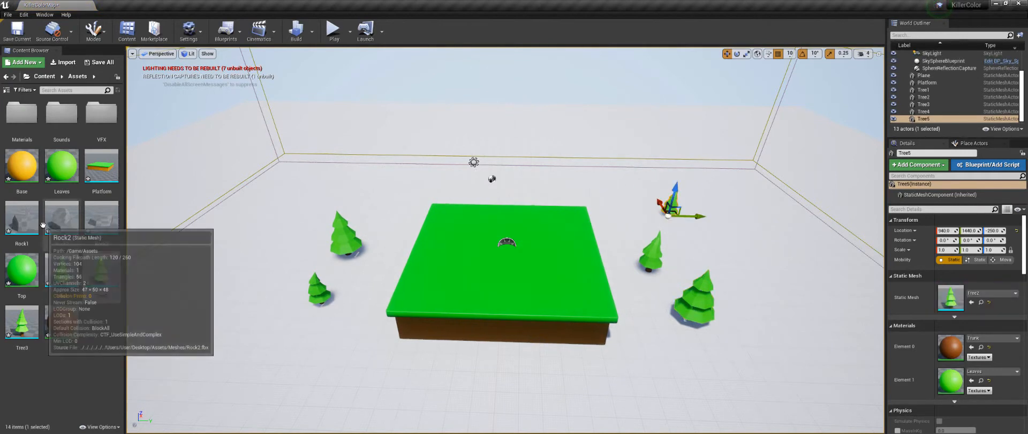
Step: Place Rock1 and Rock2 left of the platform, Rock3 right of it, and another Tree3 at the far left of the ground
left_click_drag(31, 222, 366, 263)
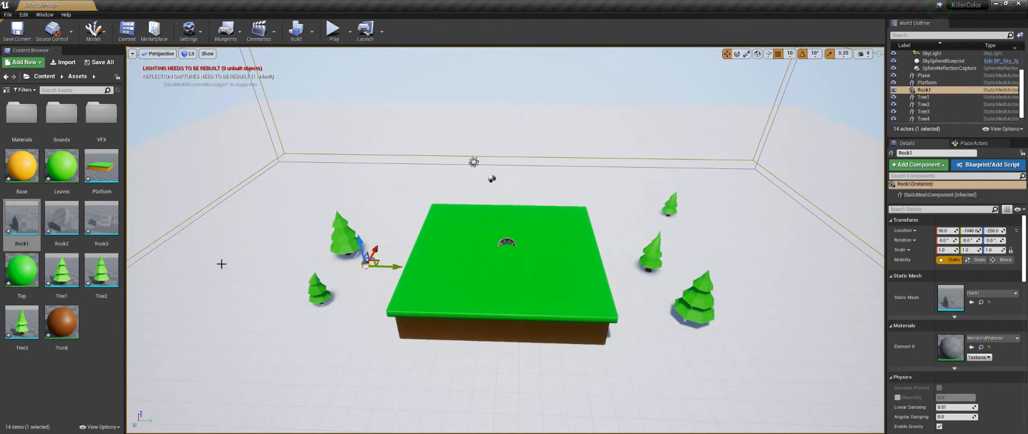
left_click_drag(59, 222, 354, 326)
left_click_drag(101, 217, 623, 233)
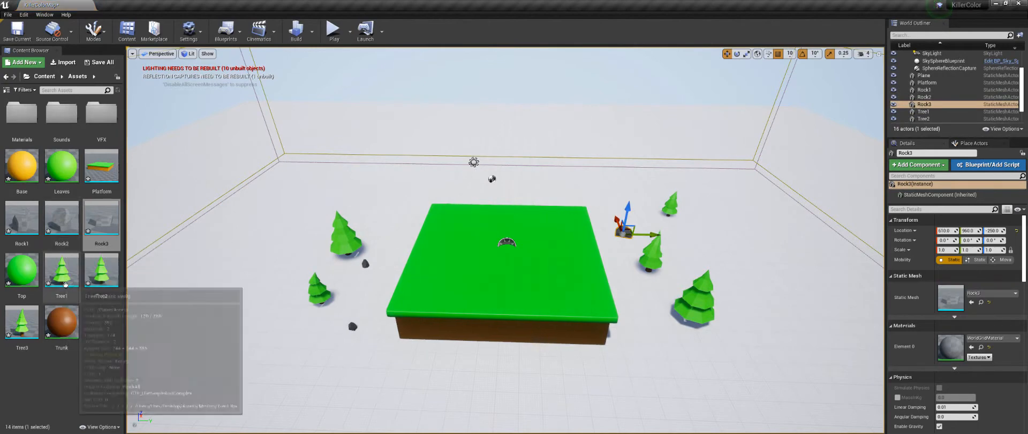
left_click_drag(18, 324, 320, 203)
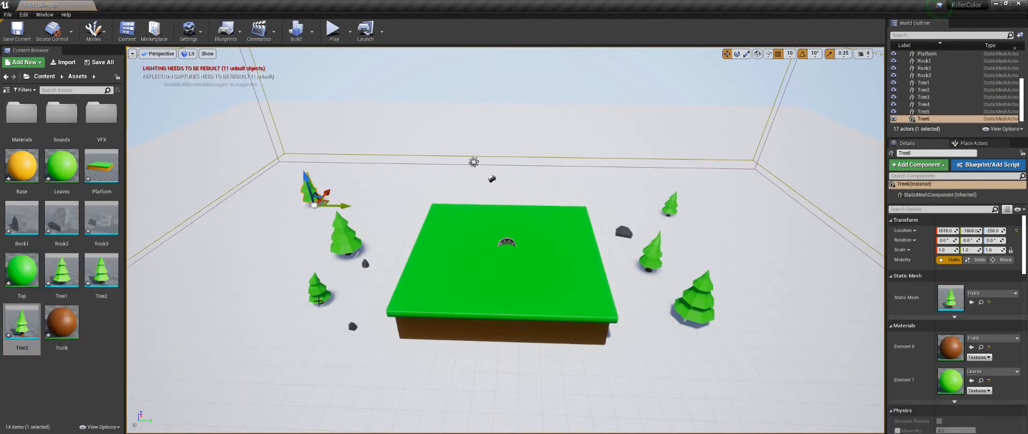
Step: Move the front-left tree and the middle-right tree outward from the platform, and bring the front-right tree further forward
left_click(320, 302)
left_click_drag(334, 299, 298, 324)
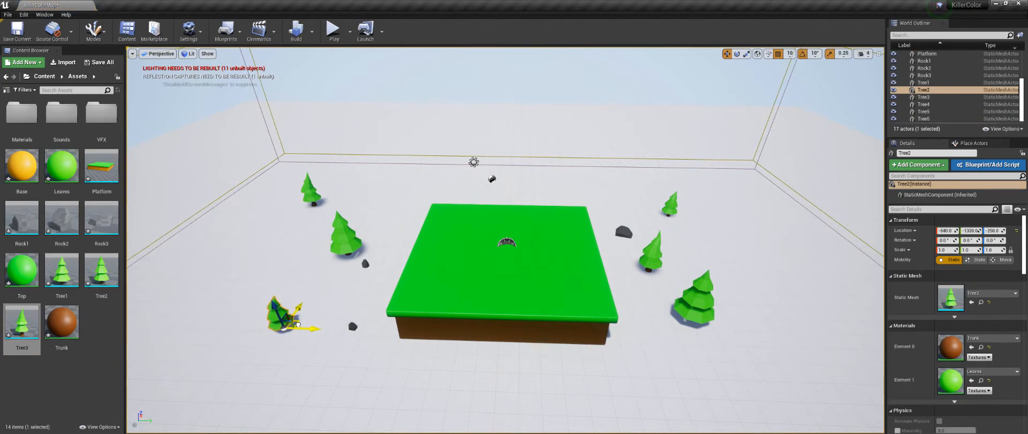
left_click(707, 308)
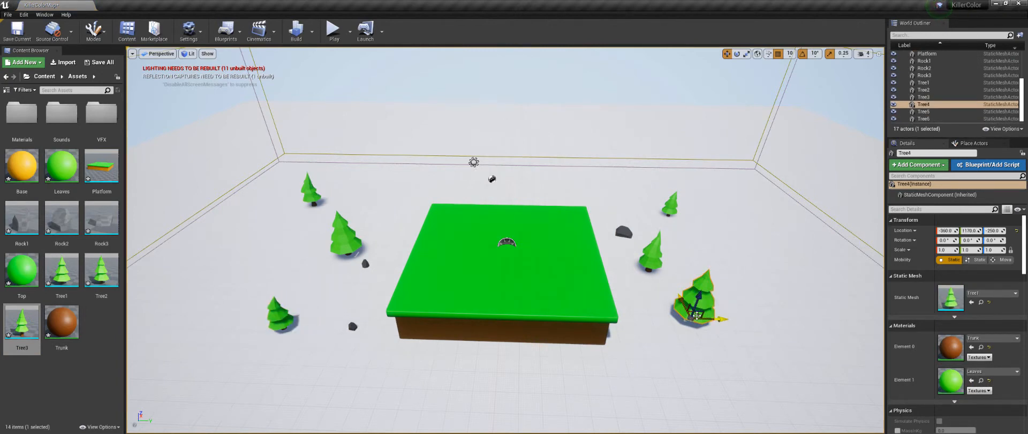
left_click_drag(696, 314, 691, 336)
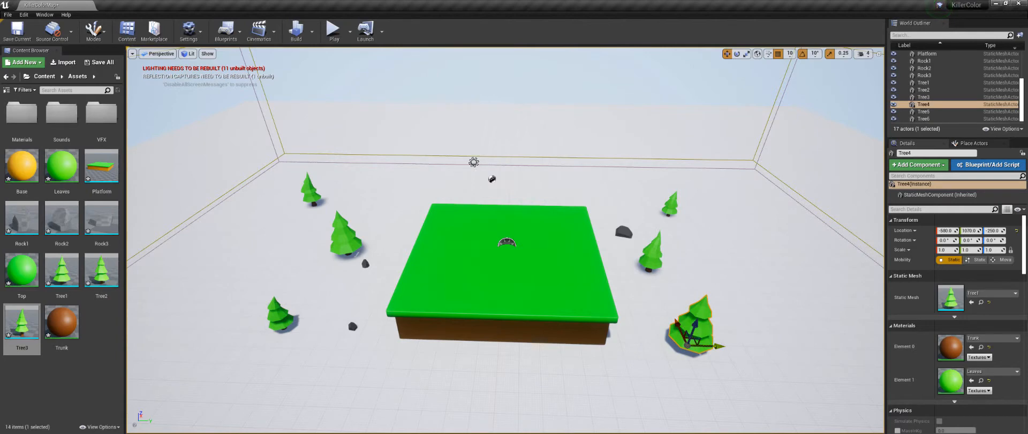
left_click(660, 269)
left_click_drag(653, 265, 681, 266)
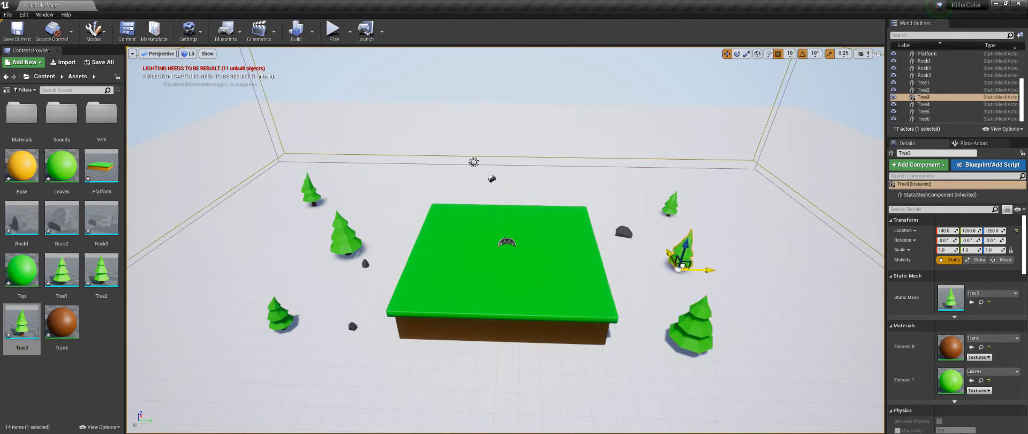
scroll(594, 288, "up", 2)
right_click_drag(593, 268, 593, 289)
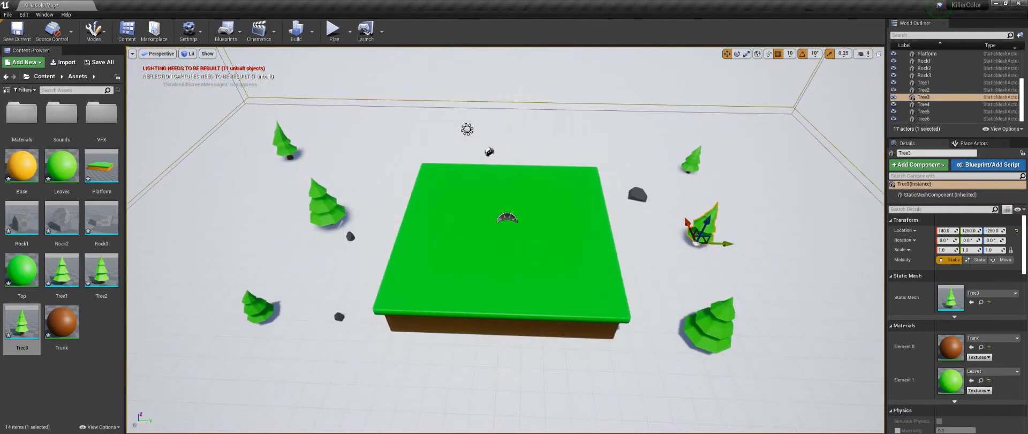
scroll(601, 251, "down", 2)
scroll(602, 250, "up", 2)
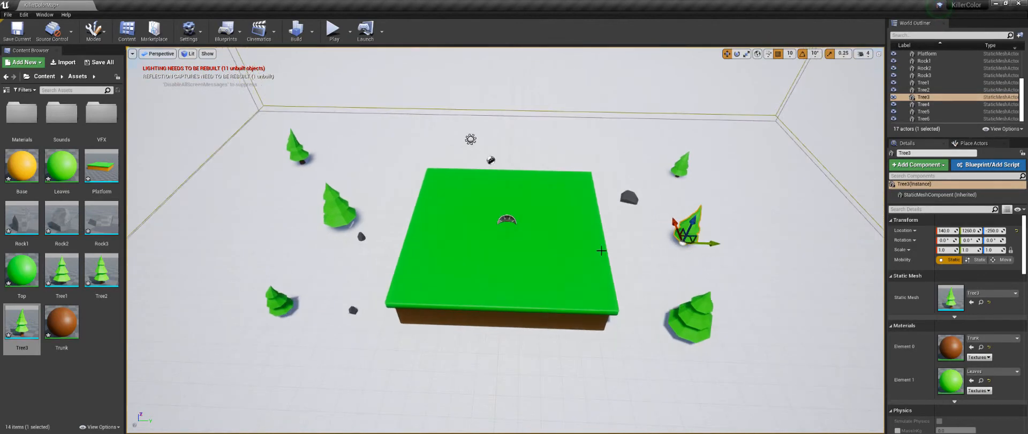
mouse_move(455, 273)
right_mouse_down()
mouse_move(457, 253)
mouse_move(455, 268)
right_mouse_up()
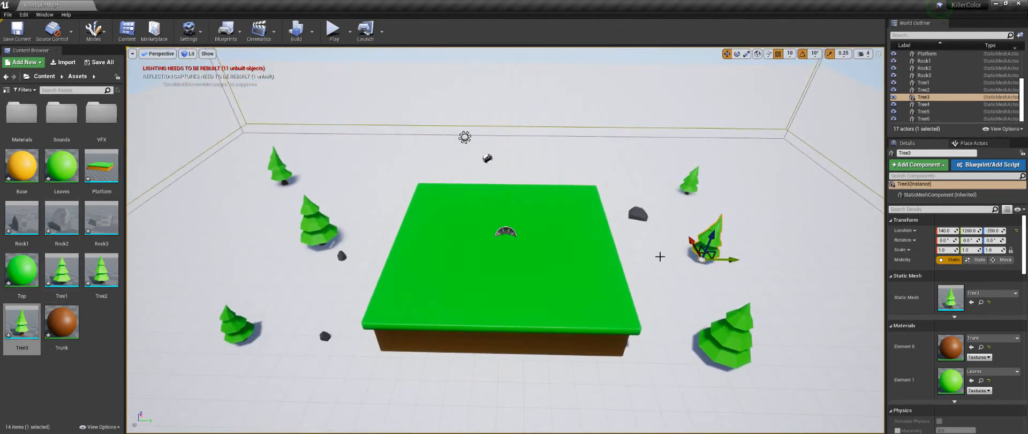
Step: Delete the imported Base, Leaves, Trunk and Top materials from the Assets folder
left_click(21, 166)
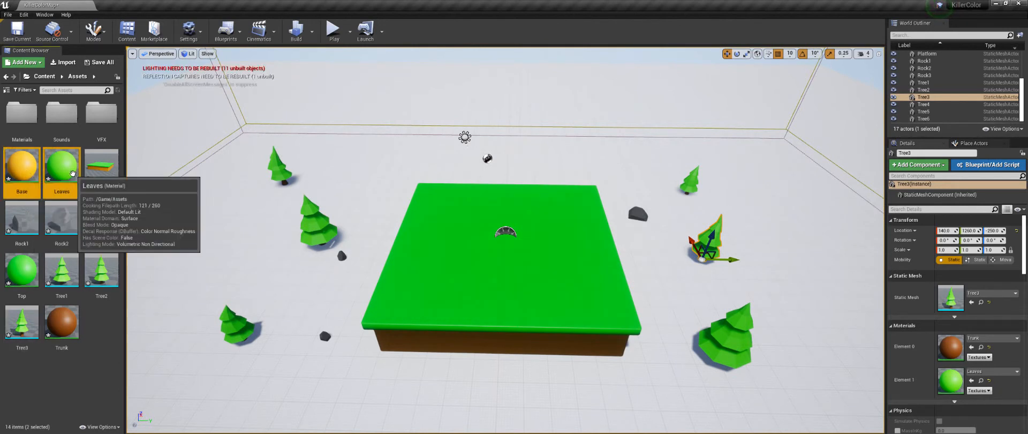
left_click(61, 166, "ctrl")
left_click(62, 322, "ctrl")
left_click(28, 273, "ctrl")
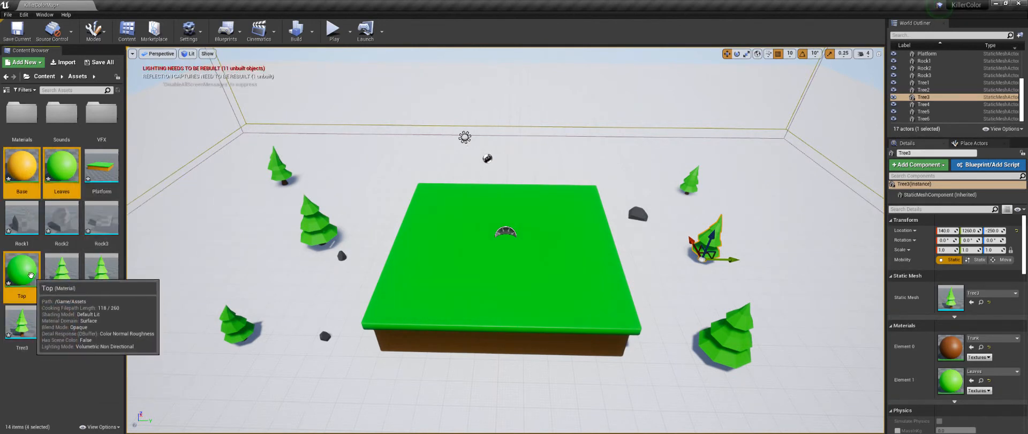
right_click(28, 274)
mouse_move(80, 158)
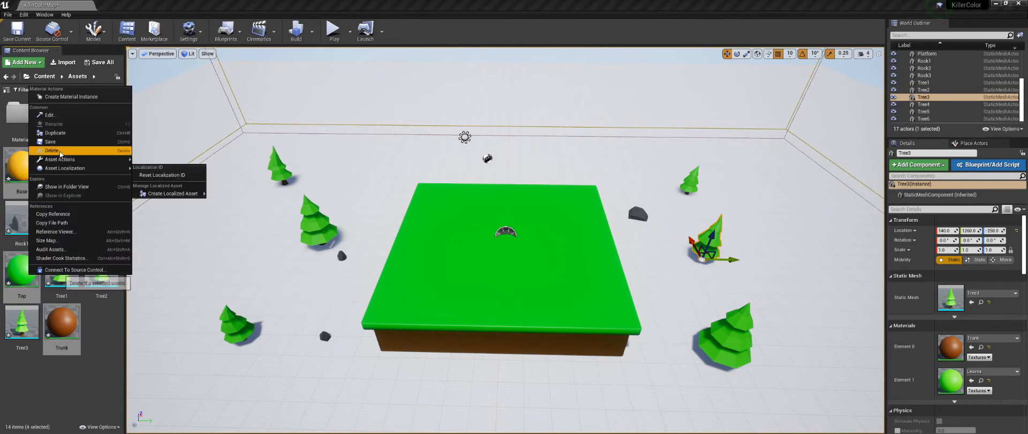
left_click(153, 192)
left_click(457, 347)
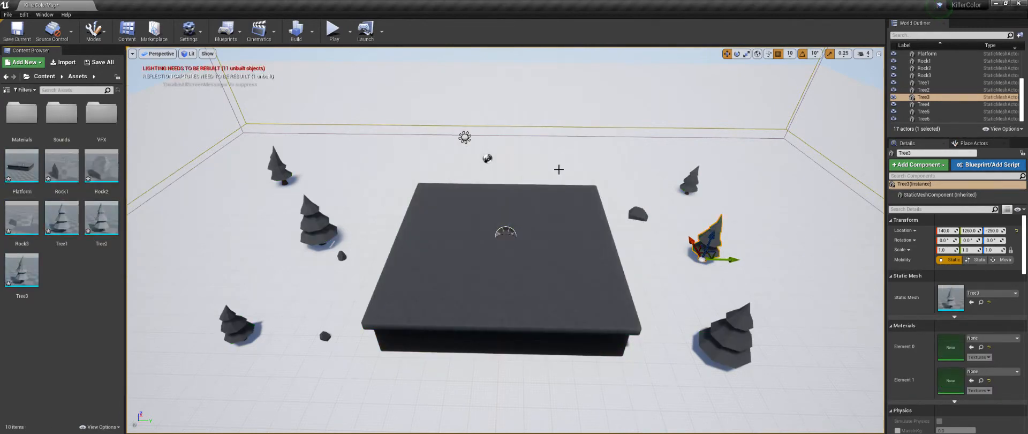
Step: Select the ground plane surrounding the platform
left_click(558, 169)
scroll(713, 237, "down", 5)
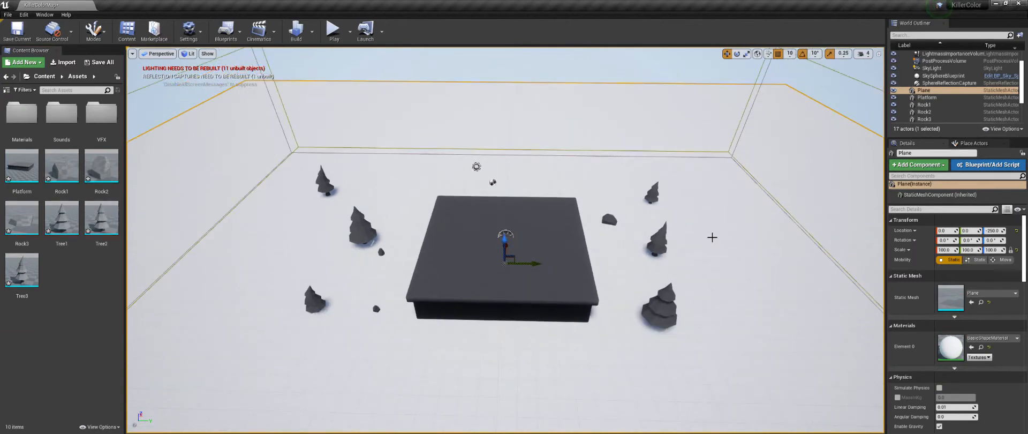
scroll(713, 238, "down", 2)
right_click_drag(658, 321, 659, 315)
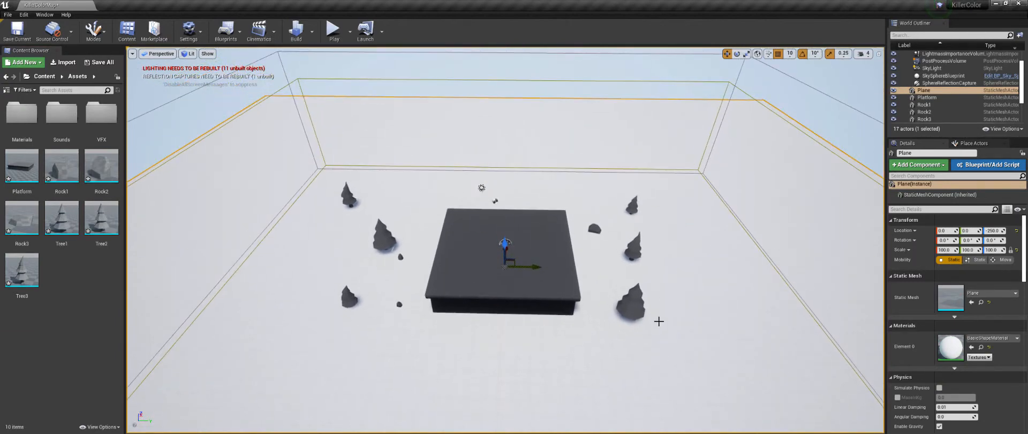
Step: Create a new material named M_Base in the Materials folder inside Assets
scroll(630, 336, "up", 3)
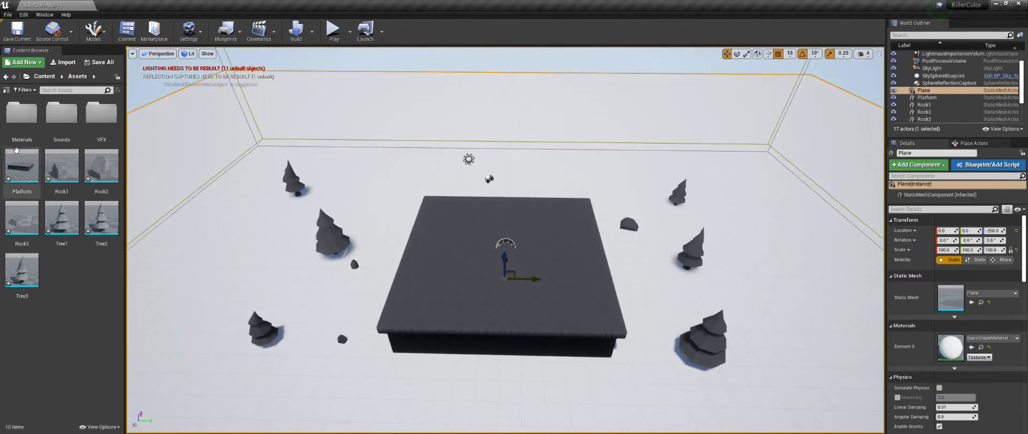
double_click(16, 114)
right_click(30, 131)
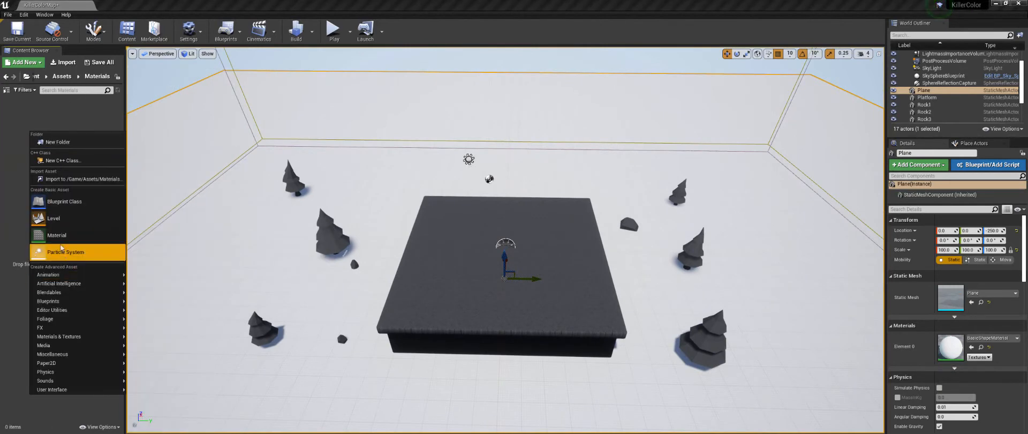
left_click(25, 116)
right_click(25, 114)
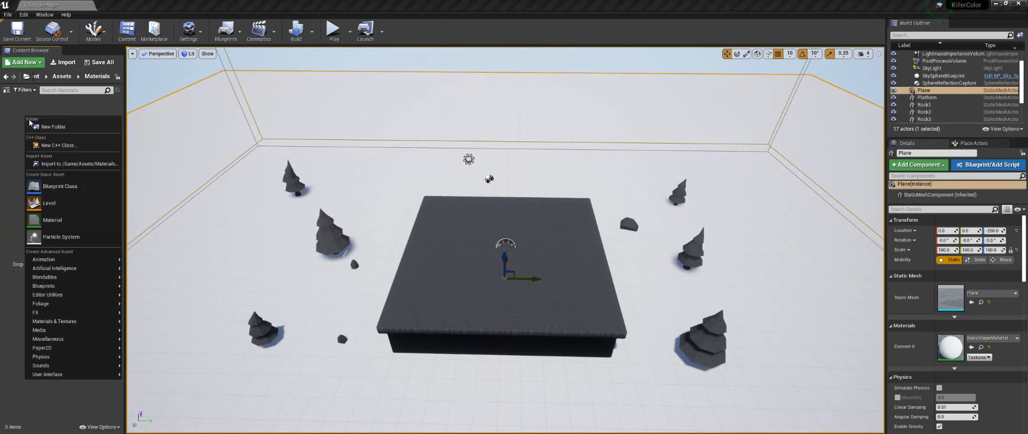
left_click(77, 219)
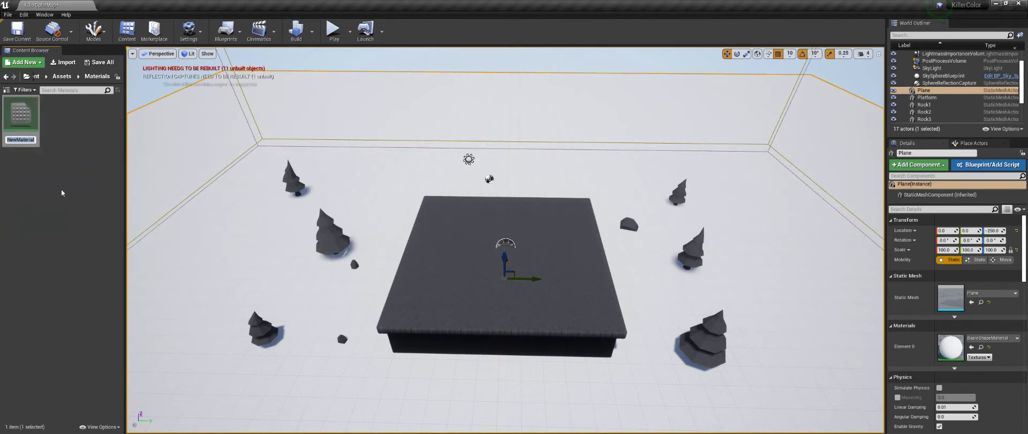
type("M_Base")
key("Return")
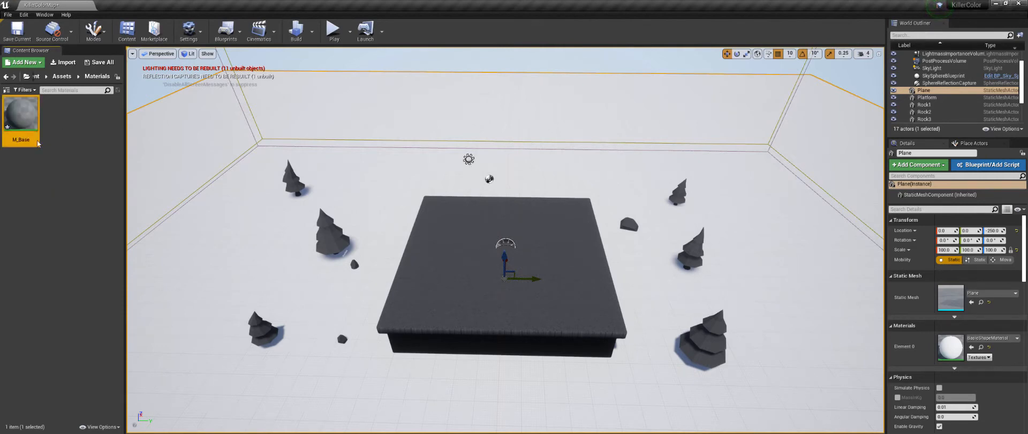
Step: Open the M_Base material for editing and shift its output node away from the free graph area
double_click(29, 121)
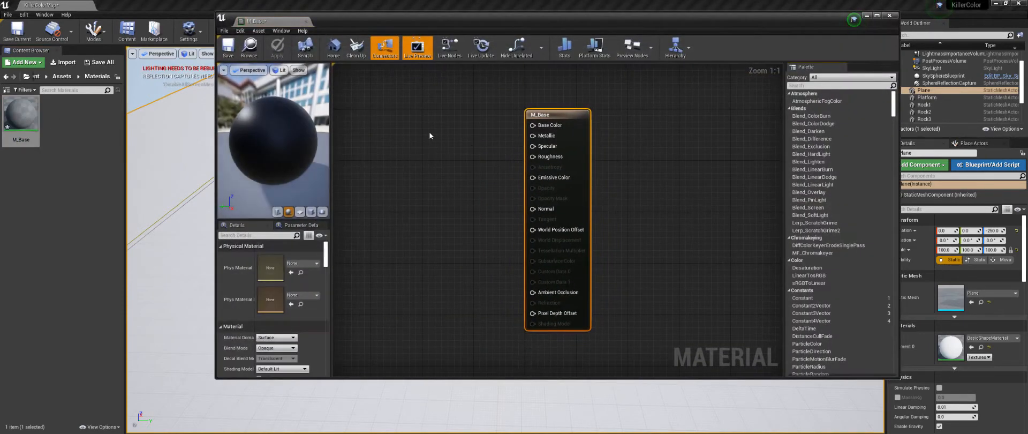
left_click(488, 140)
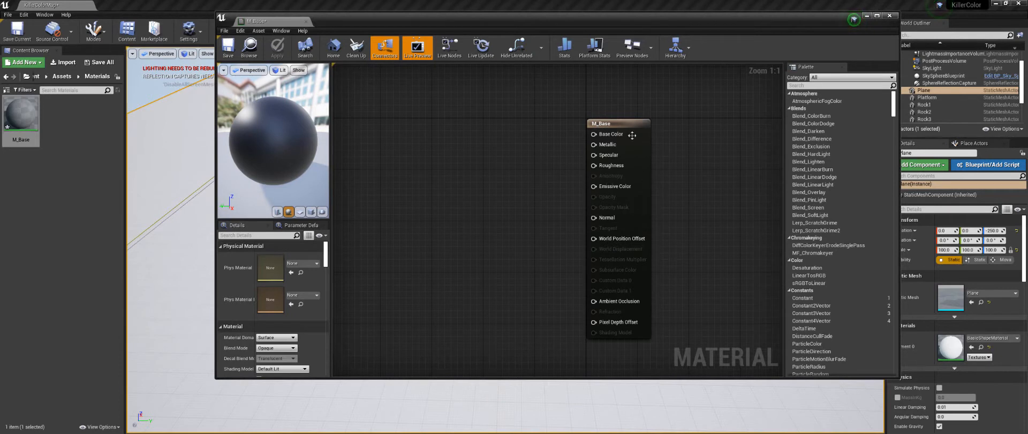
mouse_move(633, 135)
left_mouse_down()
mouse_move(635, 123)
mouse_move(645, 136)
left_mouse_up()
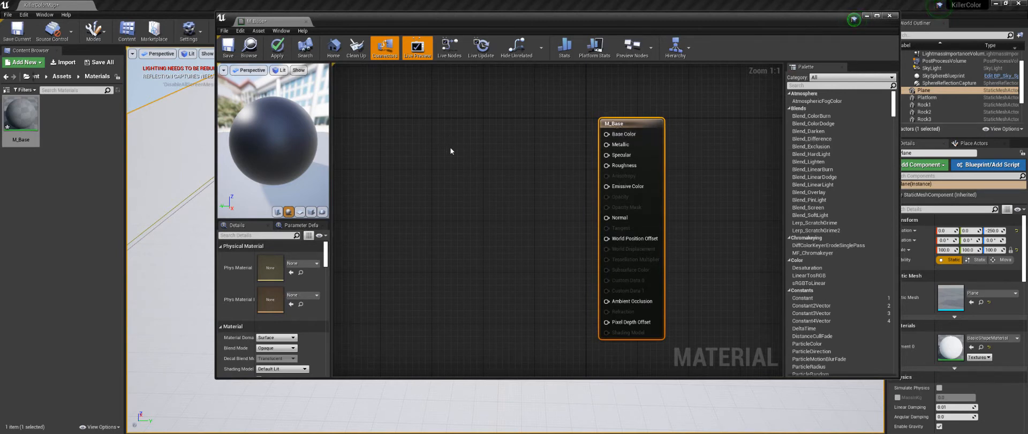
Step: Add a black Constant3Vector node, connect it to M_Base's Base Color and place it above the output node's level
left_click(460, 134)
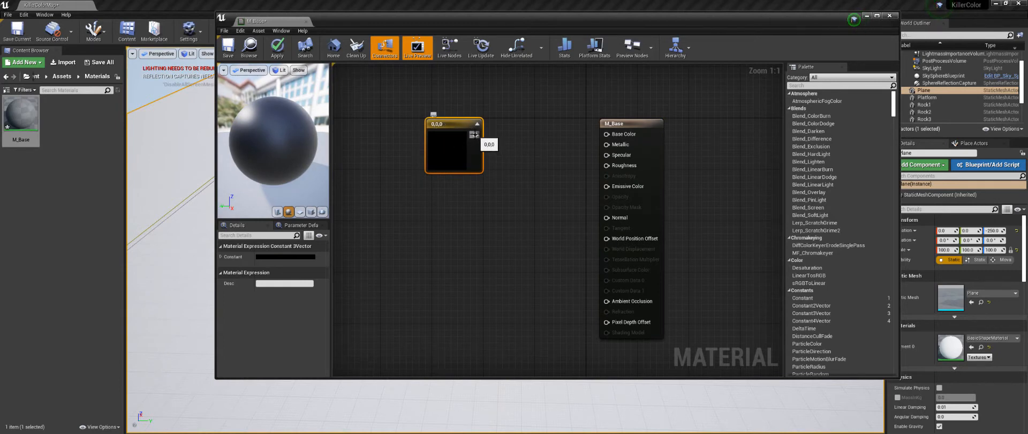
double_click(450, 140)
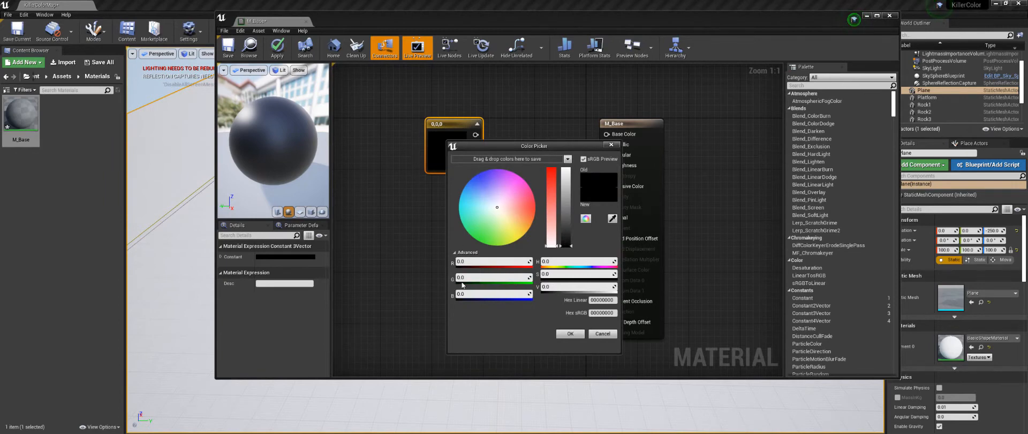
left_click(570, 333)
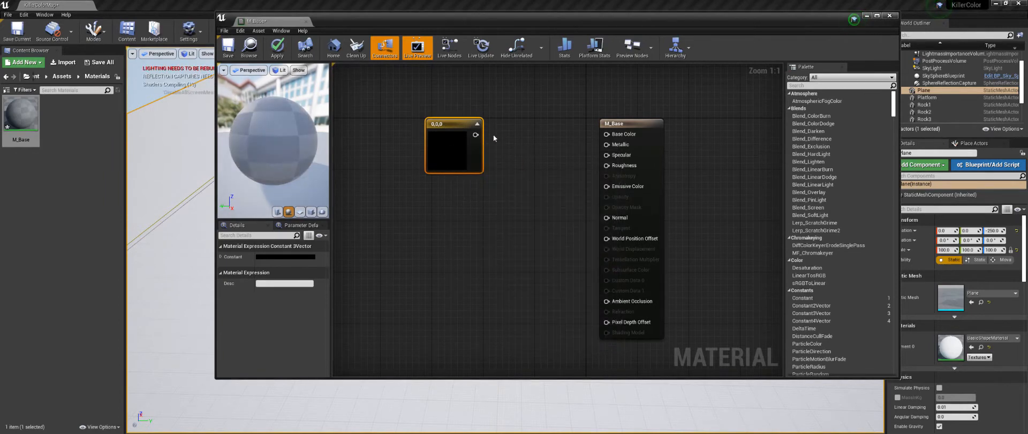
left_click_drag(475, 134, 607, 134)
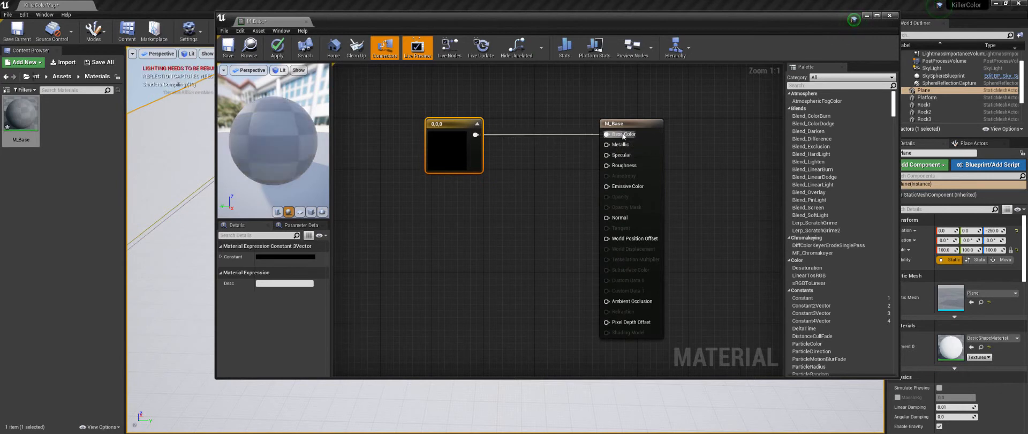
left_click_drag(436, 125, 469, 92)
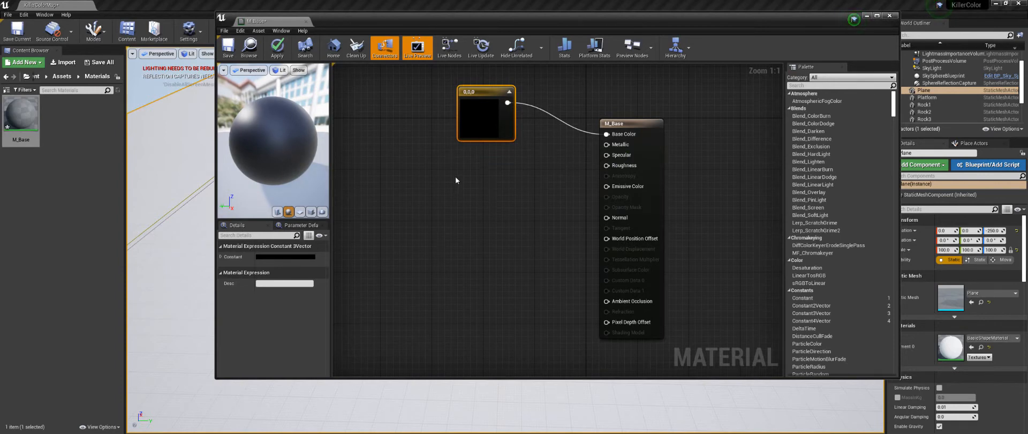
Step: Add a scalar parameter named Metallic below the colour node
left_click(440, 164)
type("ssssssssss")
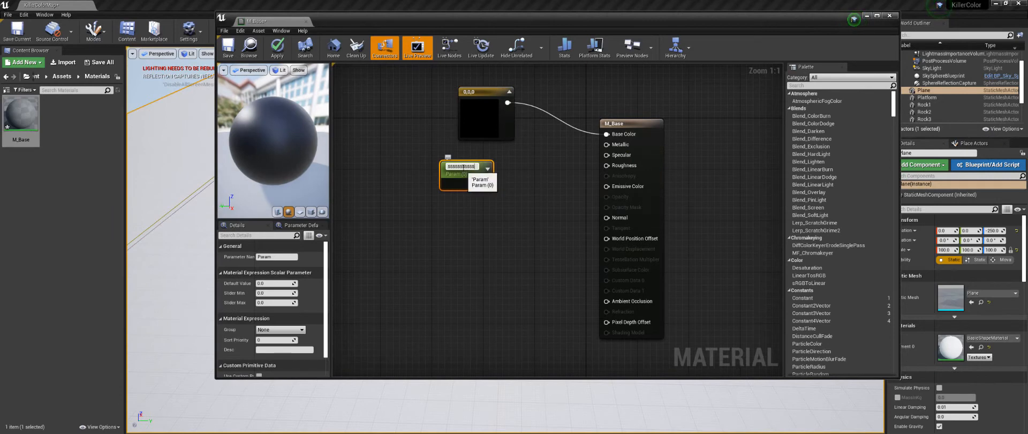
double_click(464, 167)
type("Metallic")
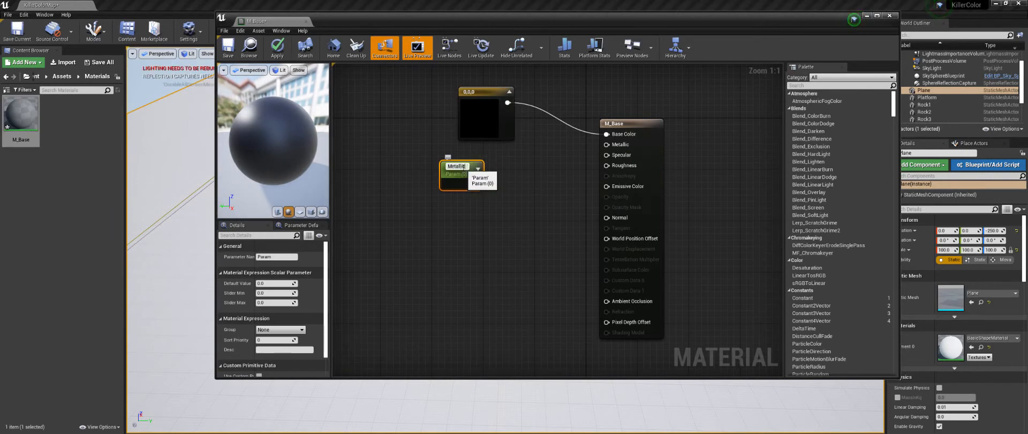
key("Return")
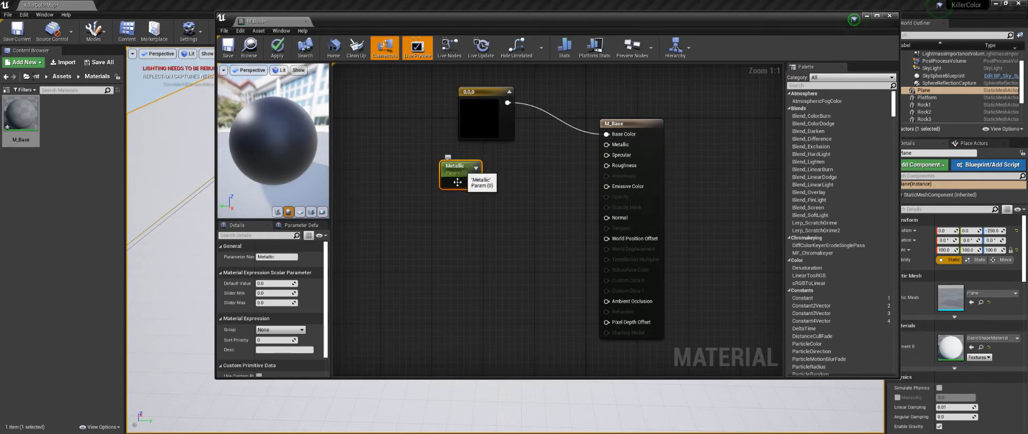
Step: Add a scalar parameter named Specular and place it just below the Metallic node, slightly farther from the output
right_click(437, 216)
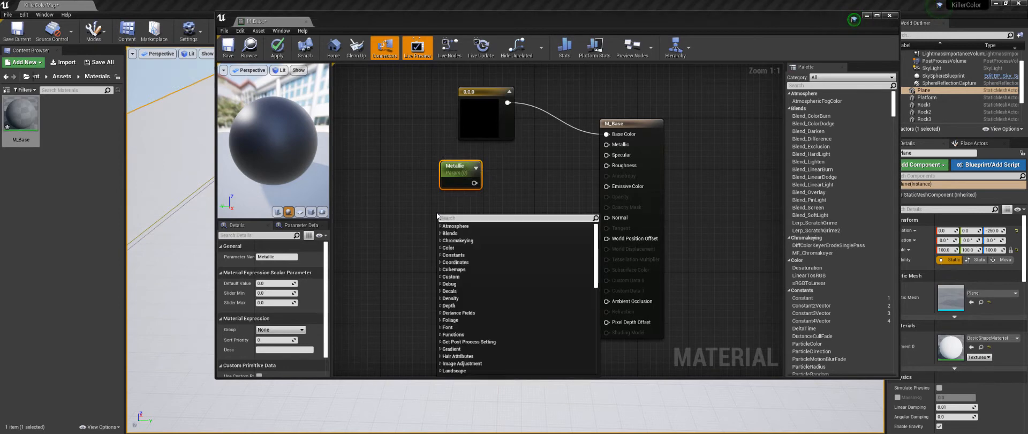
type("scala")
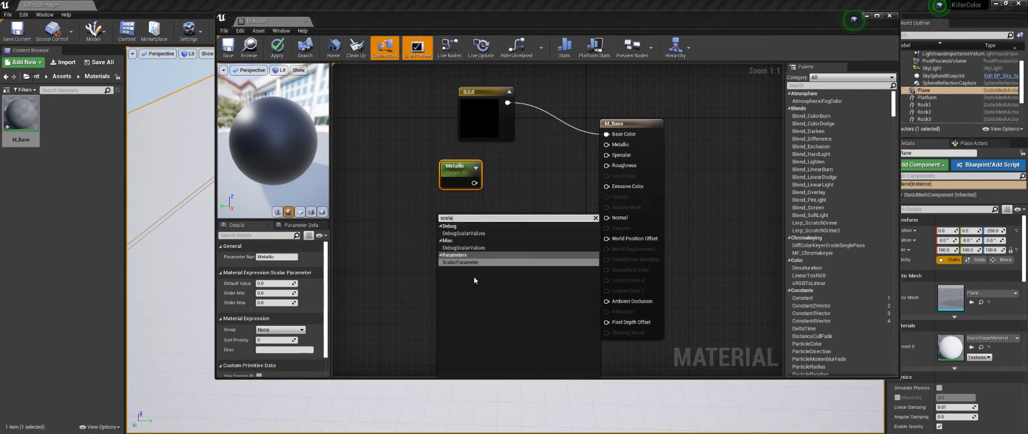
left_click(472, 262)
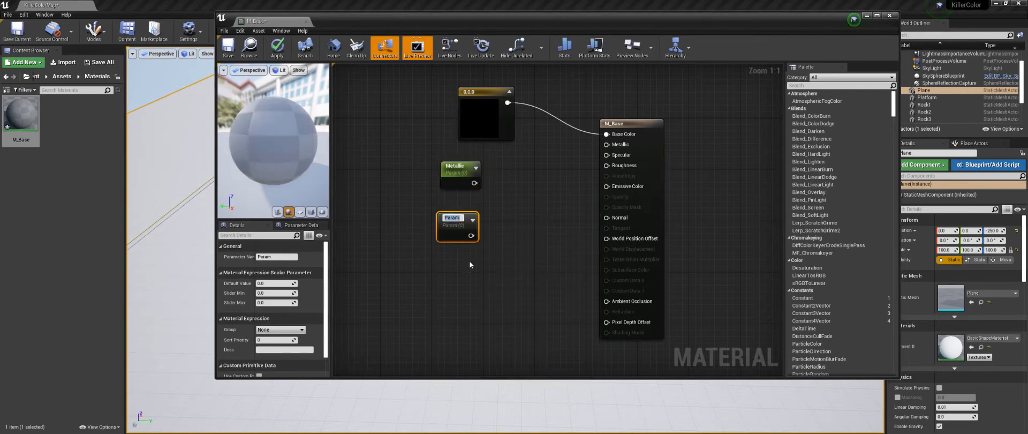
type("S")
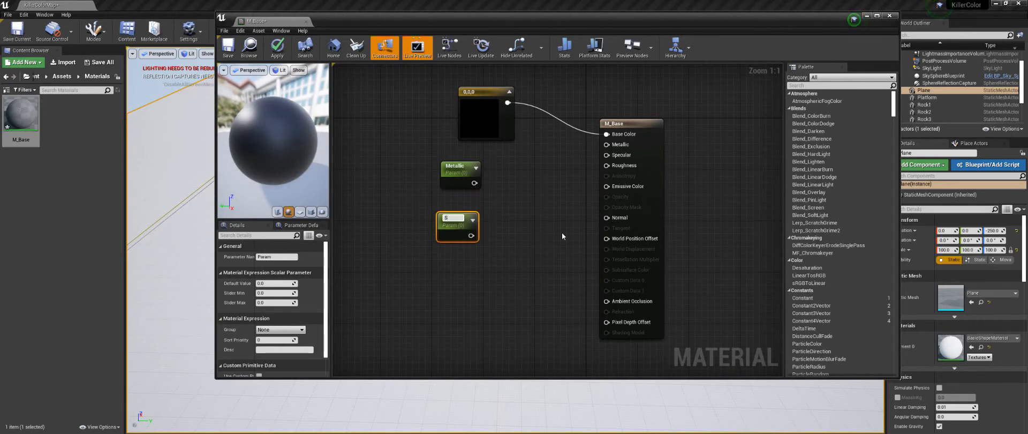
type("pecular")
key("Return")
left_click_drag(445, 217, 414, 207)
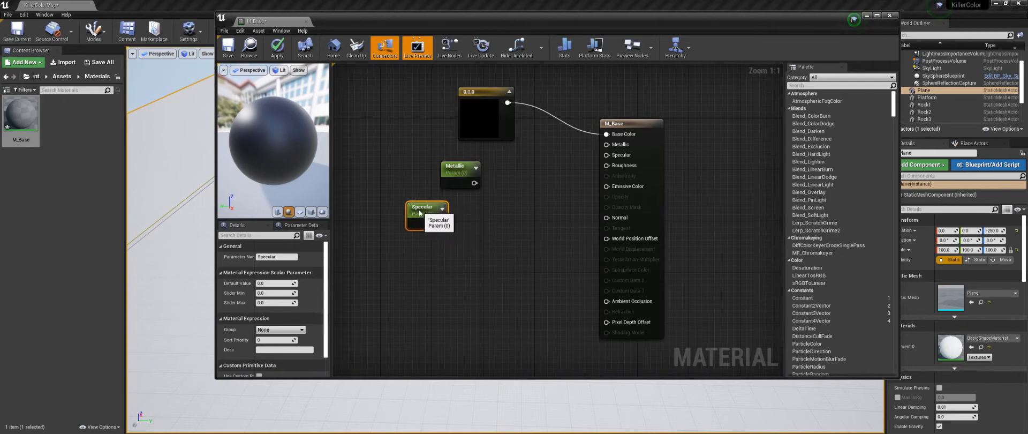
Step: Add a scalar parameter named Roughness below the Specular node
left_click(435, 266)
type("sssss")
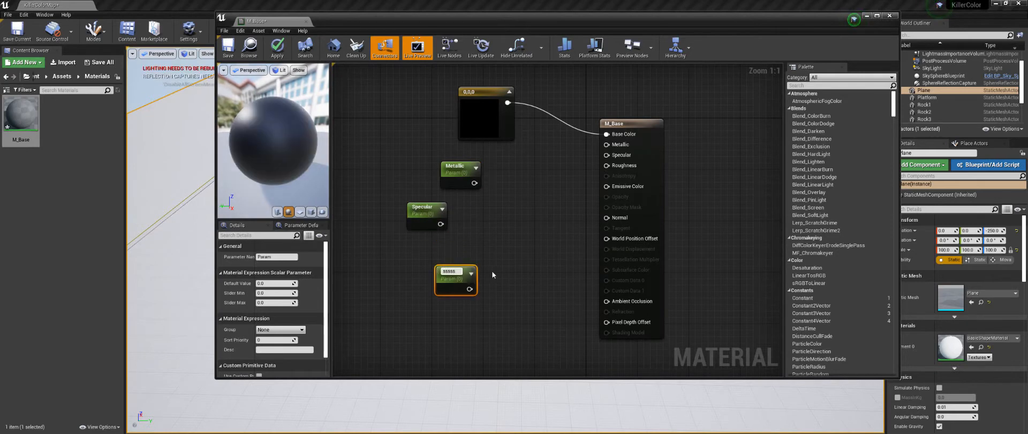
key("BackSpace")
key("BackSpace")
key("BackSpace")
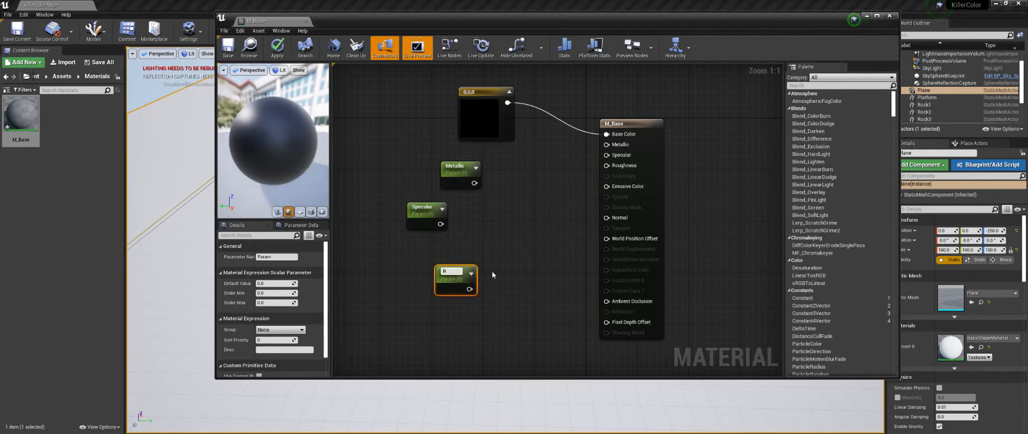
type("Roughness")
key("Return")
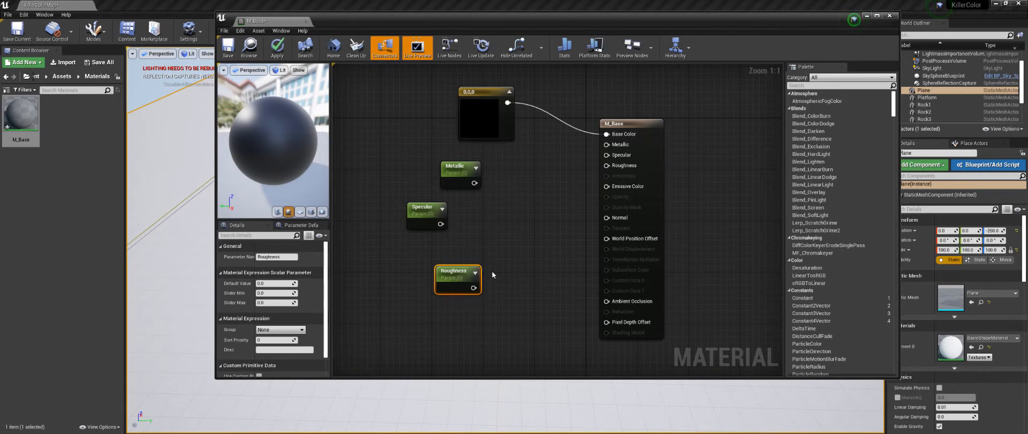
Step: Connect the Metallic, Specular and Roughness parameters to the matching inputs of the M_Base output node
left_click_drag(474, 183, 608, 145)
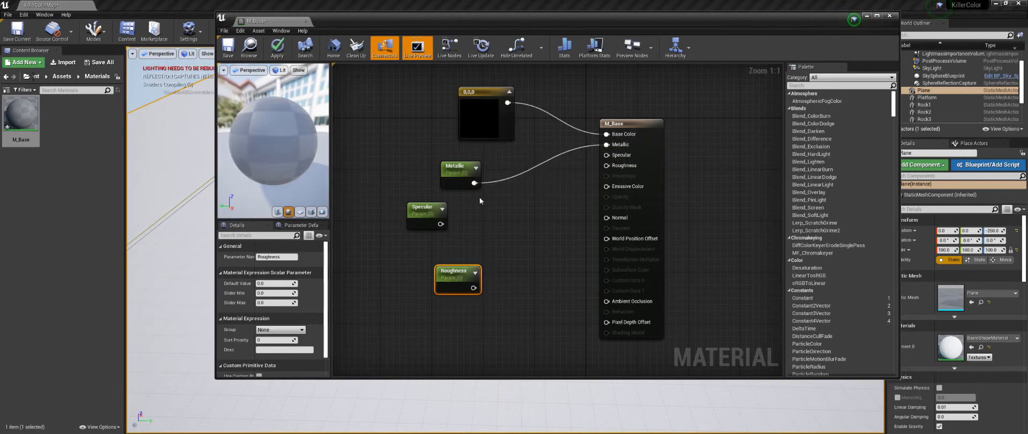
left_click_drag(441, 223, 611, 156)
left_click_drag(474, 287, 608, 165)
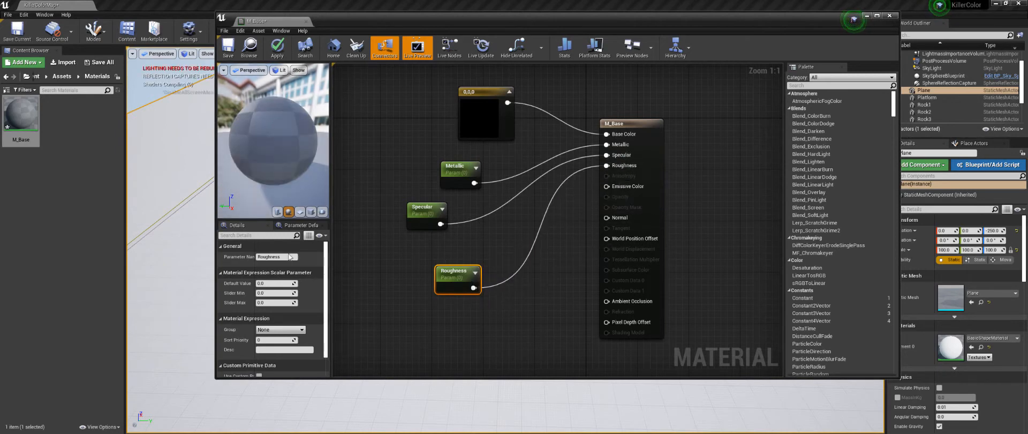
Step: Set the default value of the Metallic parameter to 1 and of the Specular parameter to 0.2
left_click(460, 167)
left_click(275, 285)
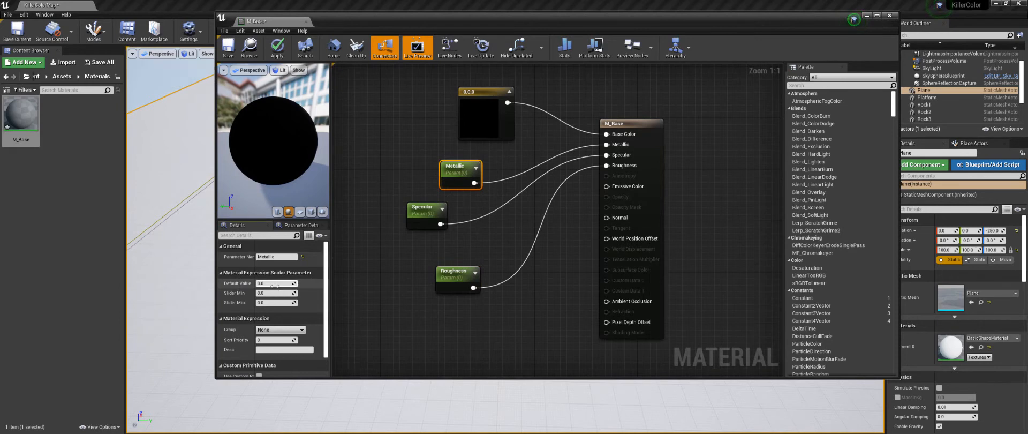
type("1")
key("Return")
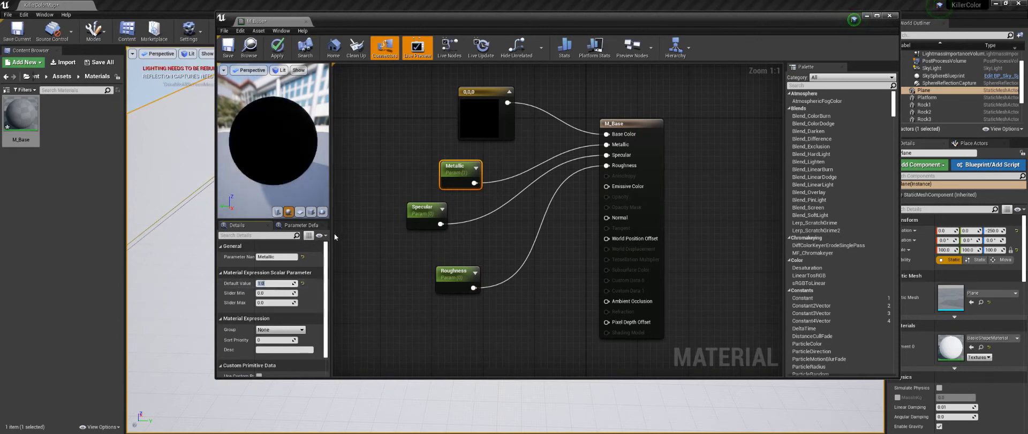
left_click(418, 207)
left_click(278, 283)
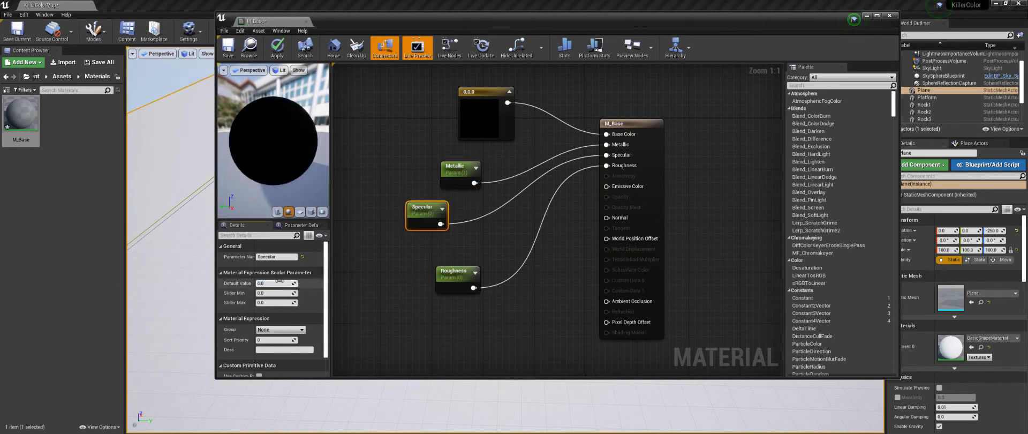
type("0.2")
key("Return")
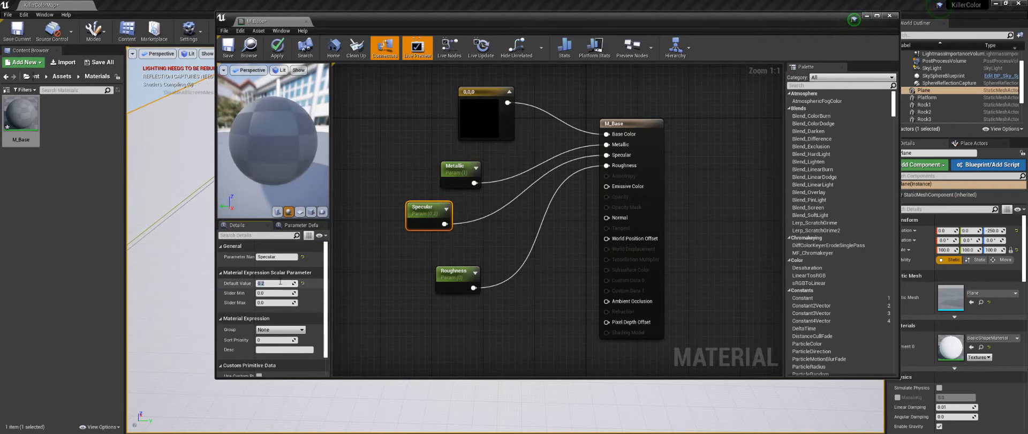
Step: Set the default value of the Roughness parameter to 0.5
left_click(455, 271)
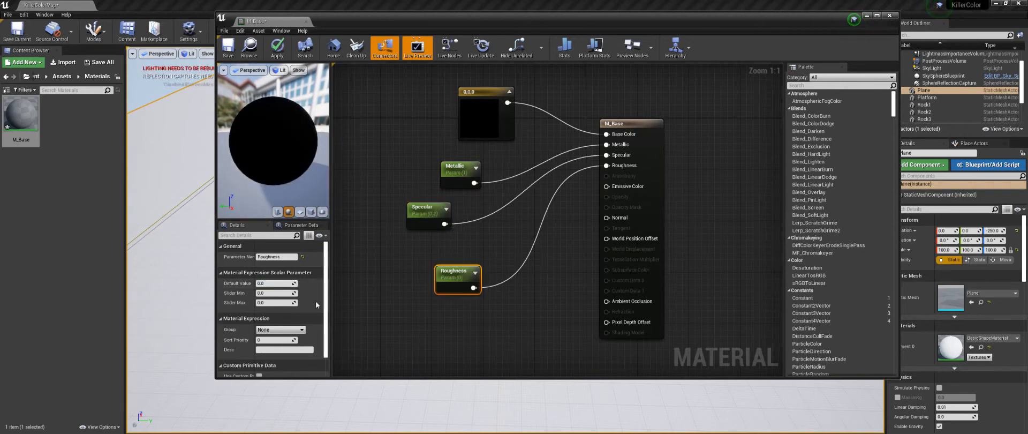
left_click(269, 283)
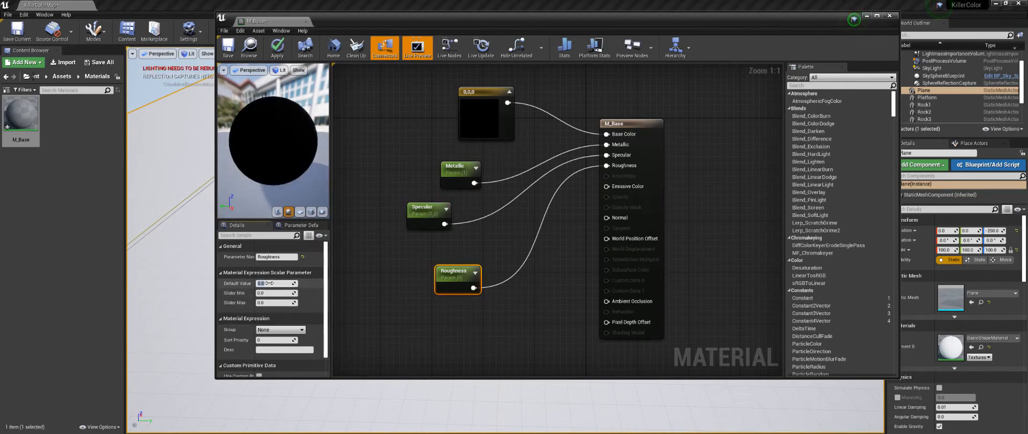
type("0.5")
key("Return")
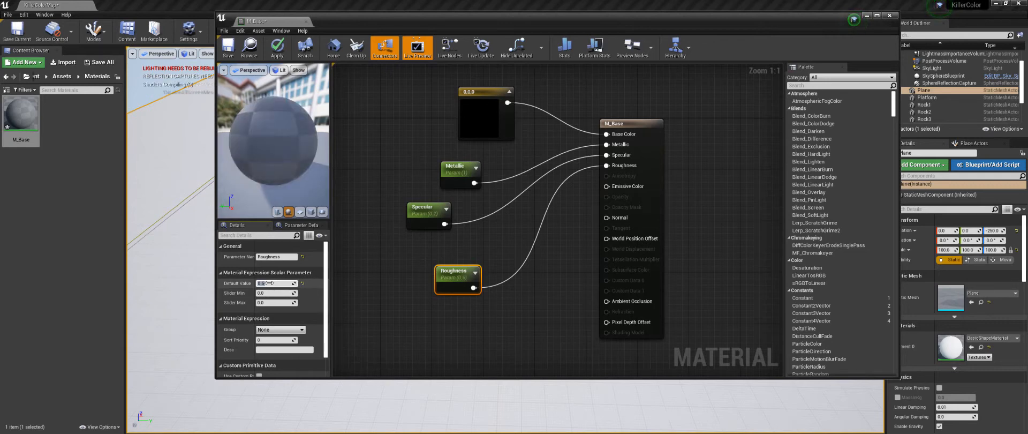
Step: Set the M_Base base color constant to white and close the material with its changes applied
left_click(478, 117)
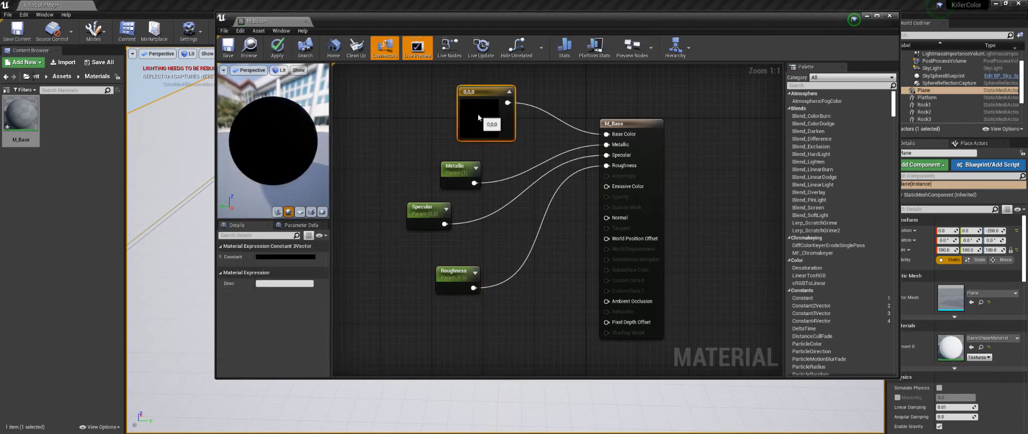
double_click(478, 113)
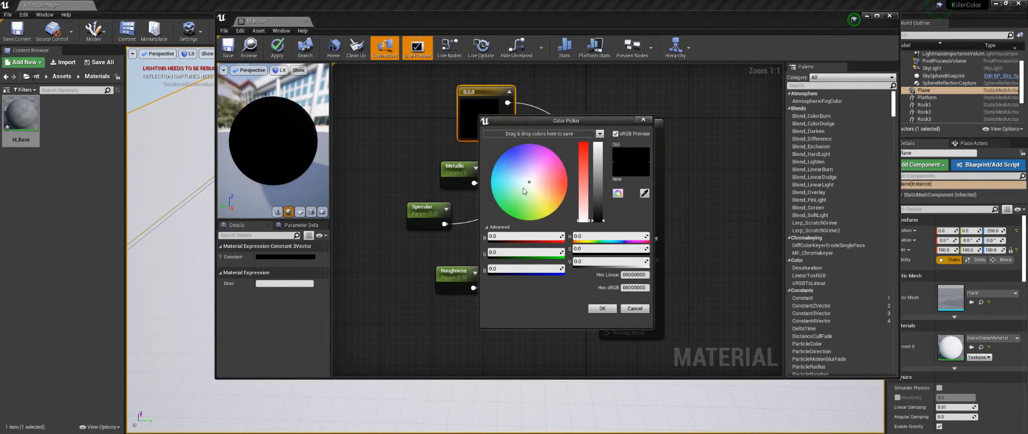
left_click_drag(598, 217, 600, 122)
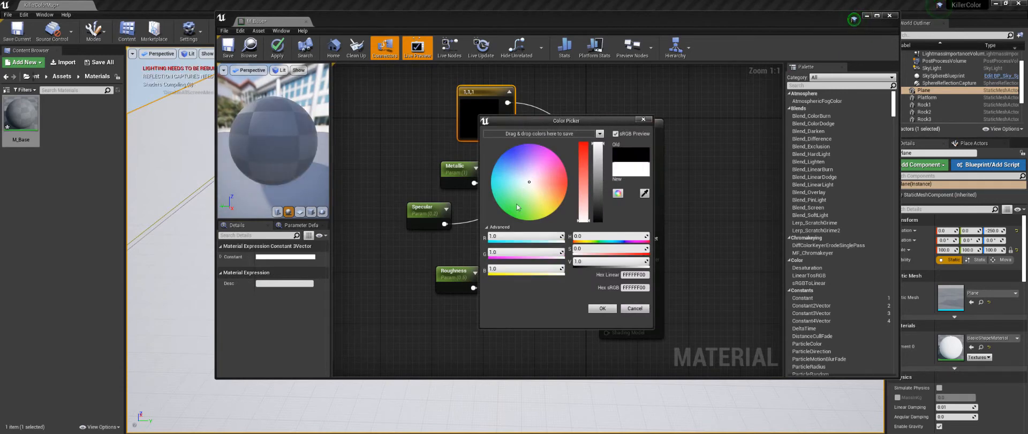
left_click(602, 308)
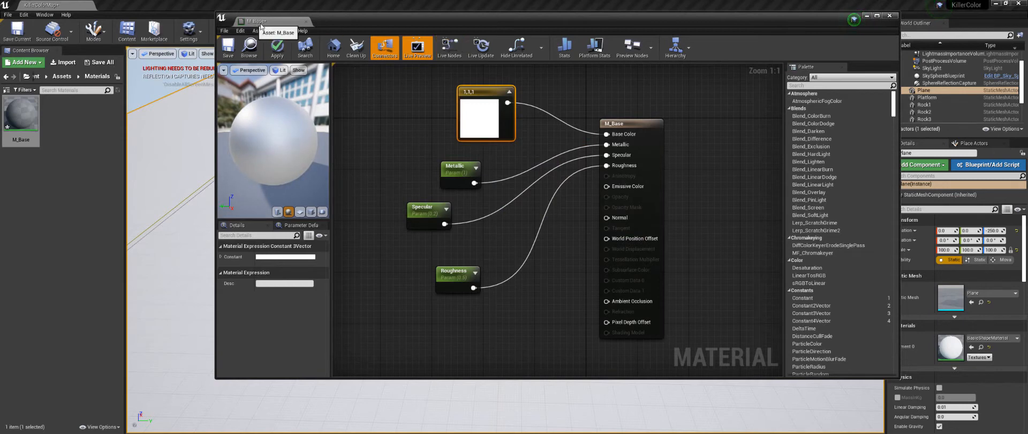
left_click(890, 16)
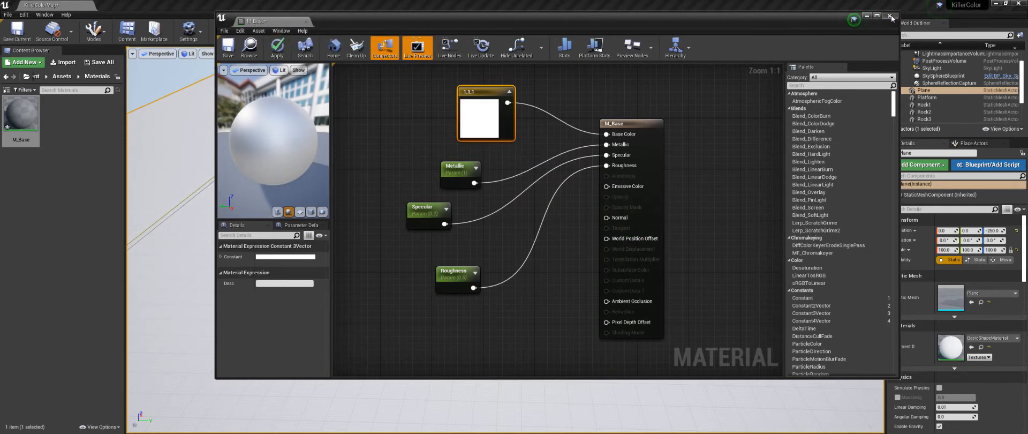
left_click(541, 252)
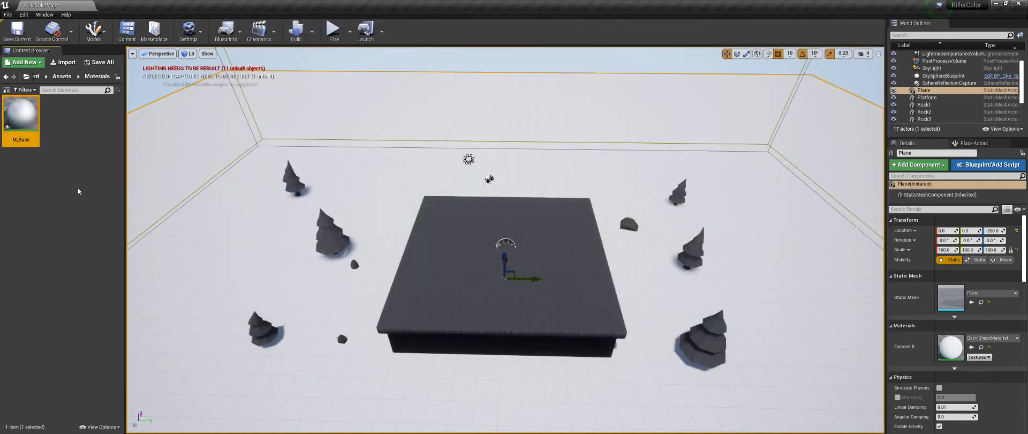
Step: Create a material instance from M_Base and name it M_PlatformTop
left_click(77, 132)
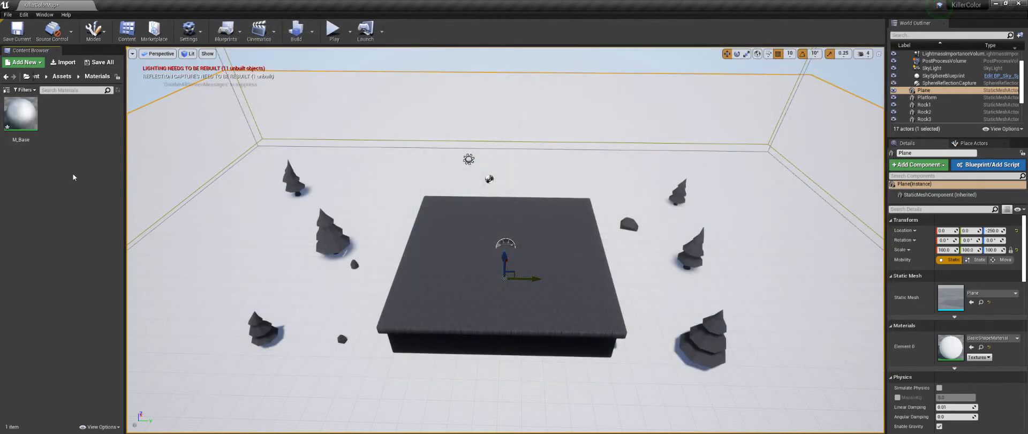
right_click(27, 108)
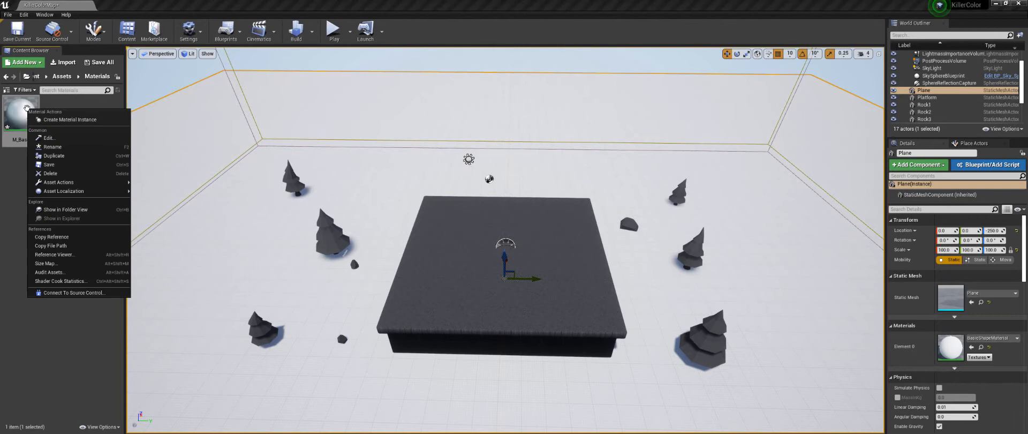
left_click(62, 120)
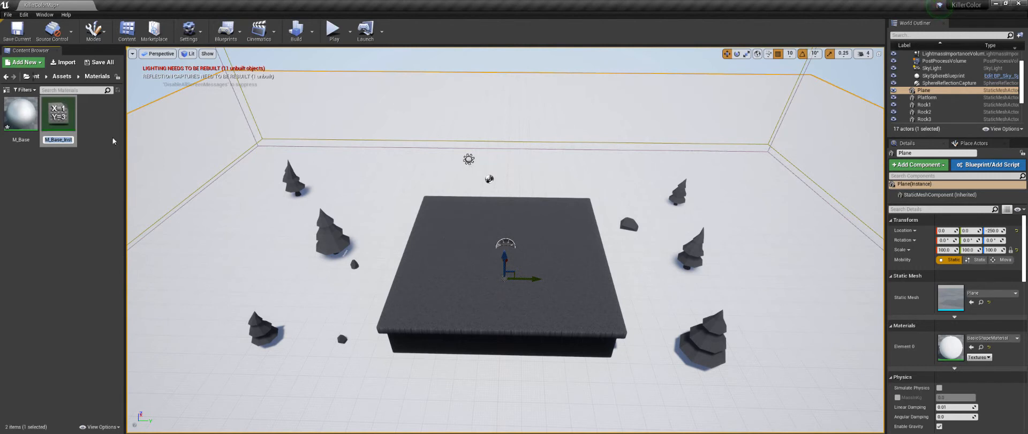
type("M_PlatformTop")
key("Return")
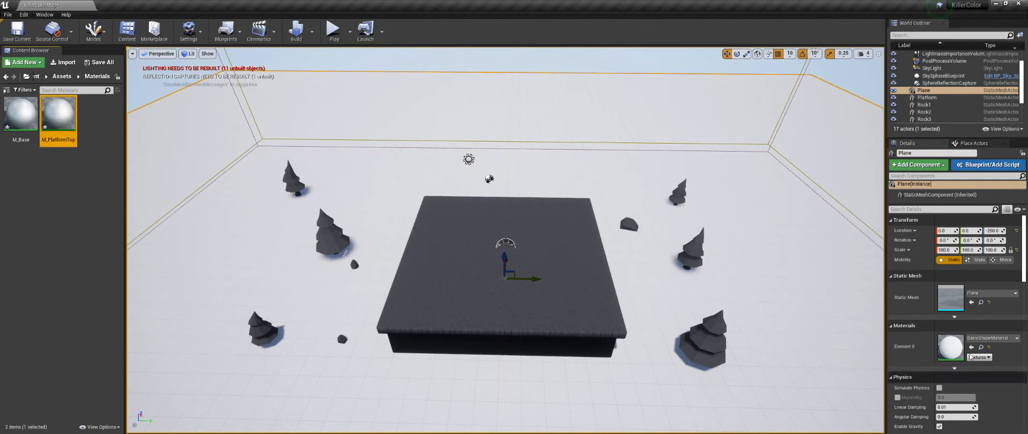
Step: Assign M_PlatformTop to the Element 1 material slot of the Platform mesh
scroll(967, 352, "down", 1)
left_click(575, 304)
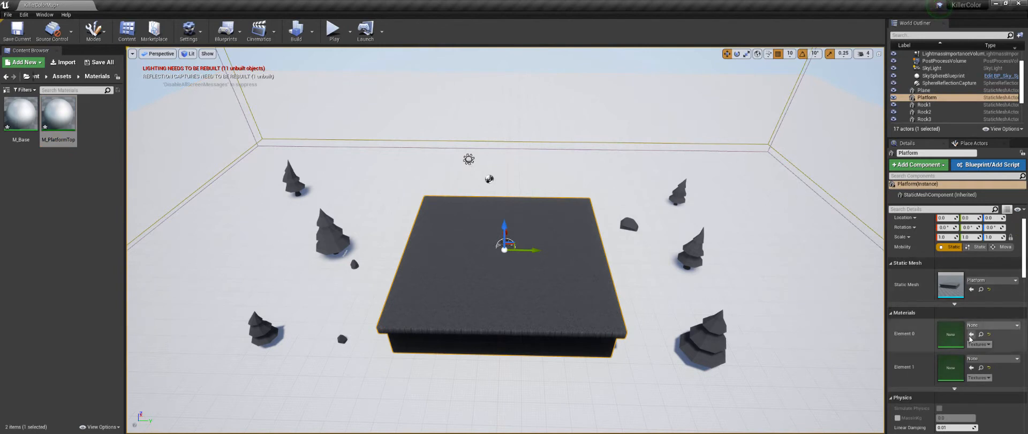
left_click_drag(65, 122, 946, 362)
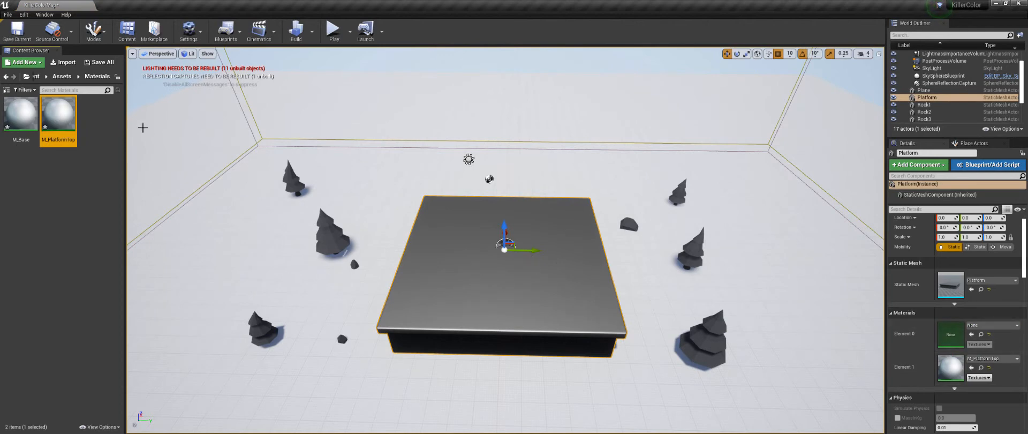
Step: Enable the Metallic, Roughness and Specular parameter overrides in the M_PlatformTop instance
double_click(73, 127)
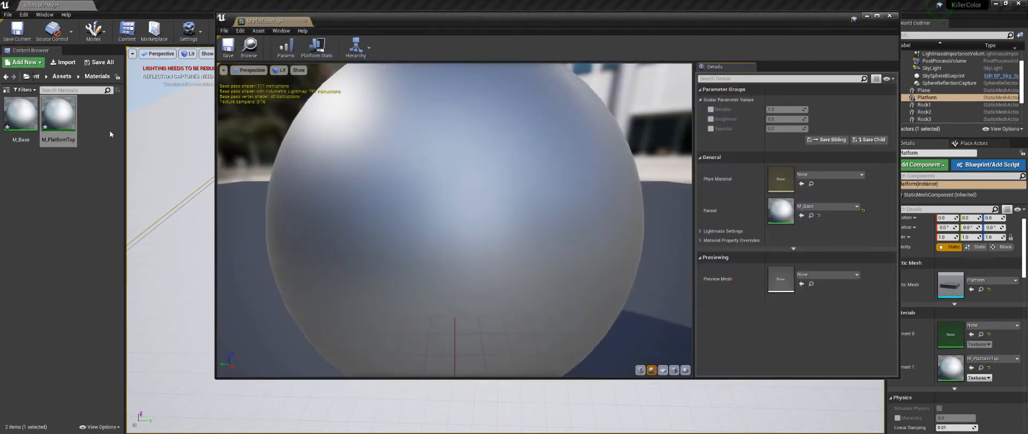
left_click(711, 110)
left_click(711, 119)
left_click(711, 128)
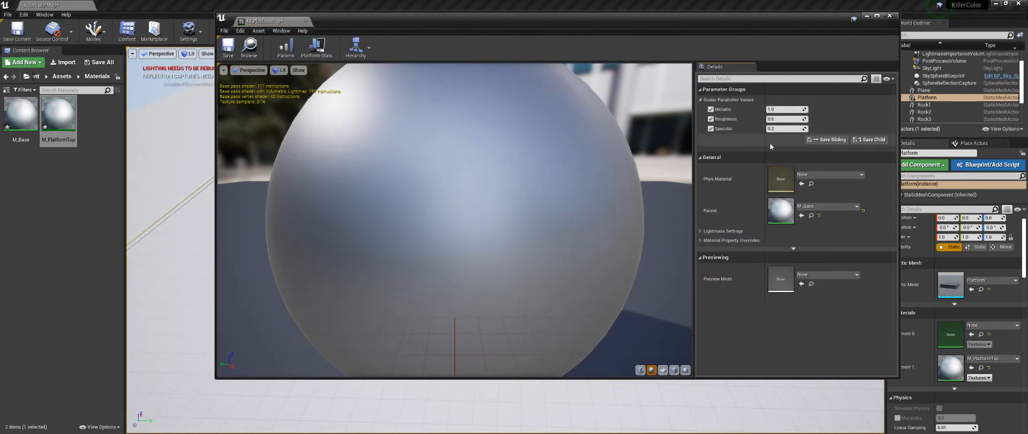
left_click(887, 16)
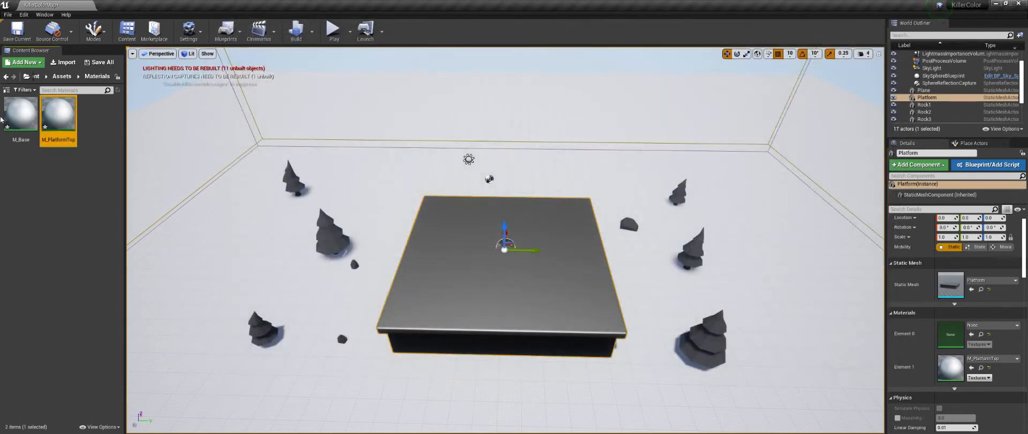
Step: Convert the white color constant in M_Base into a parameter named Color and save the material
double_click(31, 109)
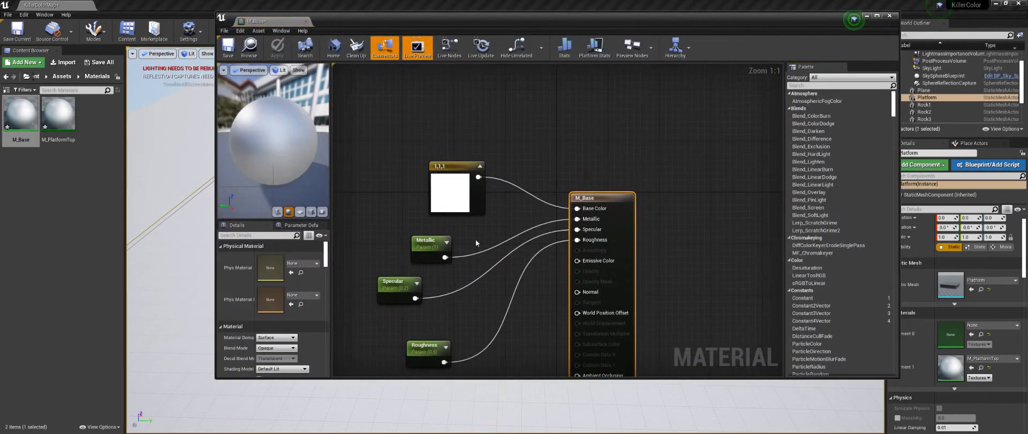
right_click(449, 188)
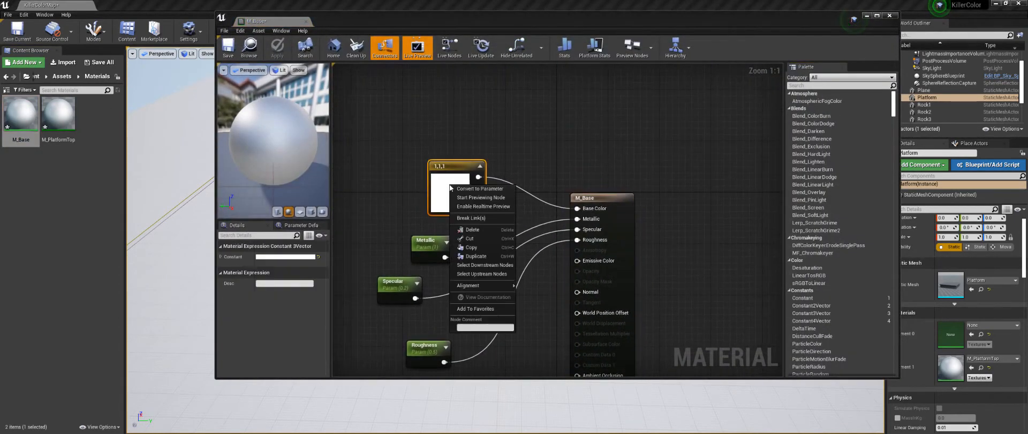
left_click(480, 189)
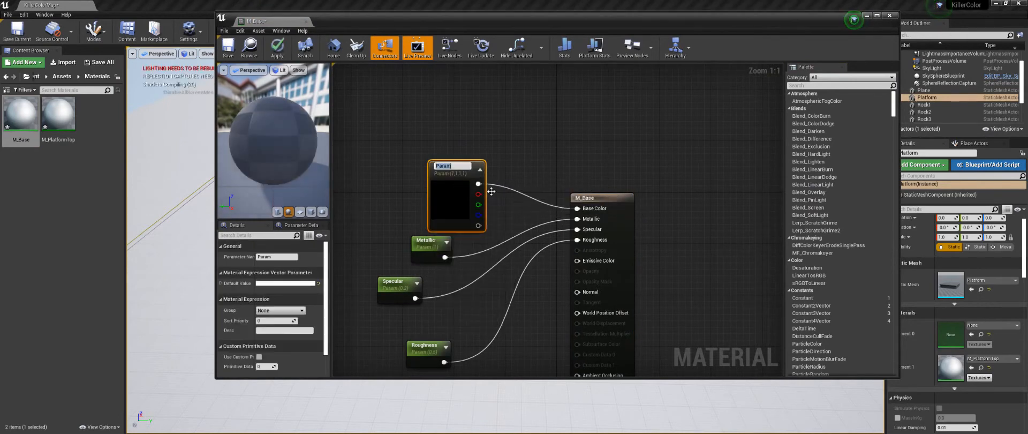
type("Color")
key("Return")
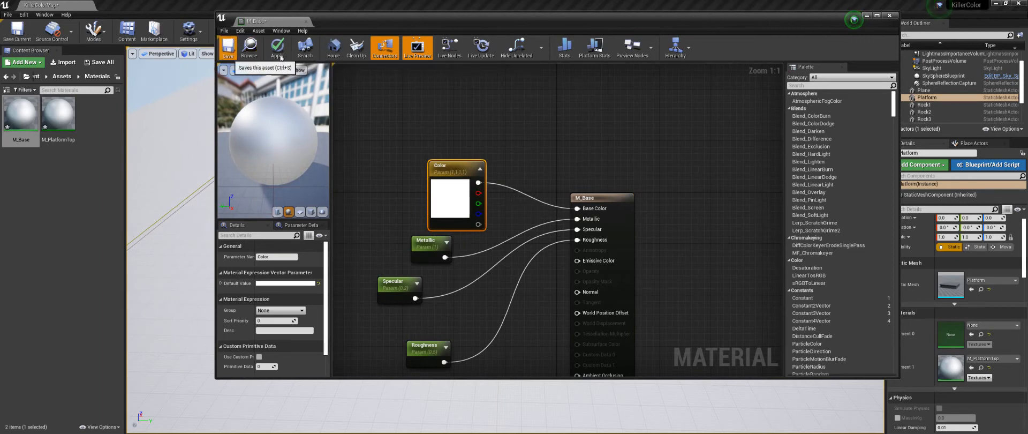
left_click(228, 47)
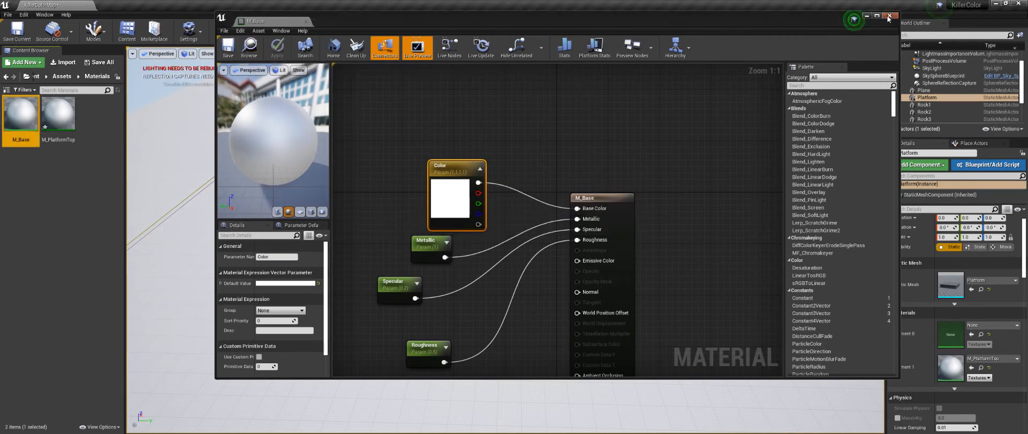
left_click(890, 15)
Step: Override the Color of M_PlatformTop with yellow-green (R about 0.32, G 1, B 0) and set its Metallic to 0
double_click(75, 139)
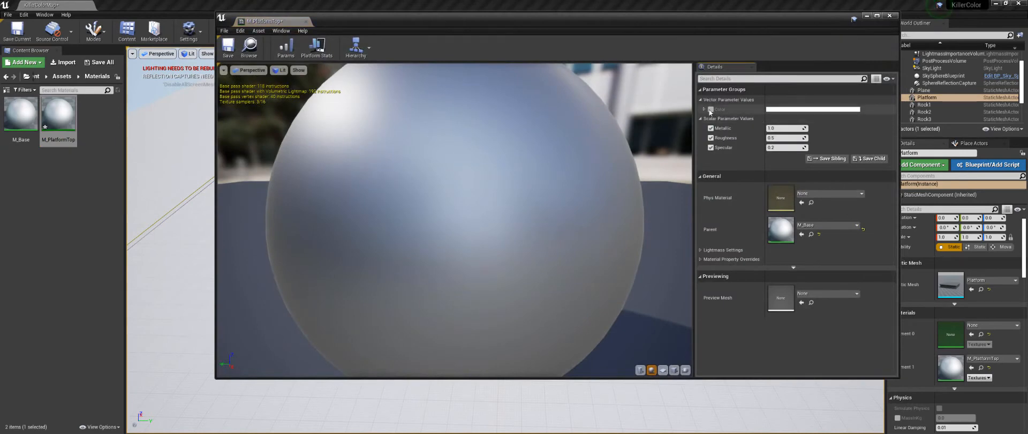
left_click(710, 109)
left_click(778, 113)
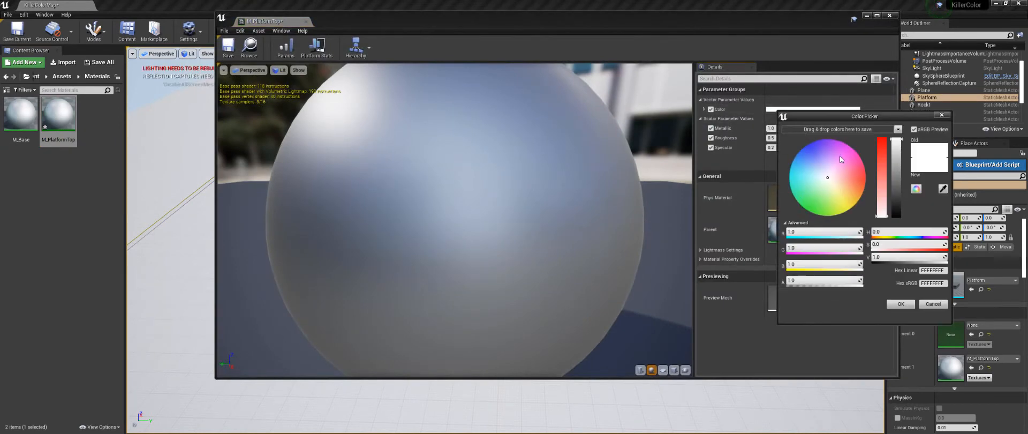
left_click_drag(831, 187, 821, 220)
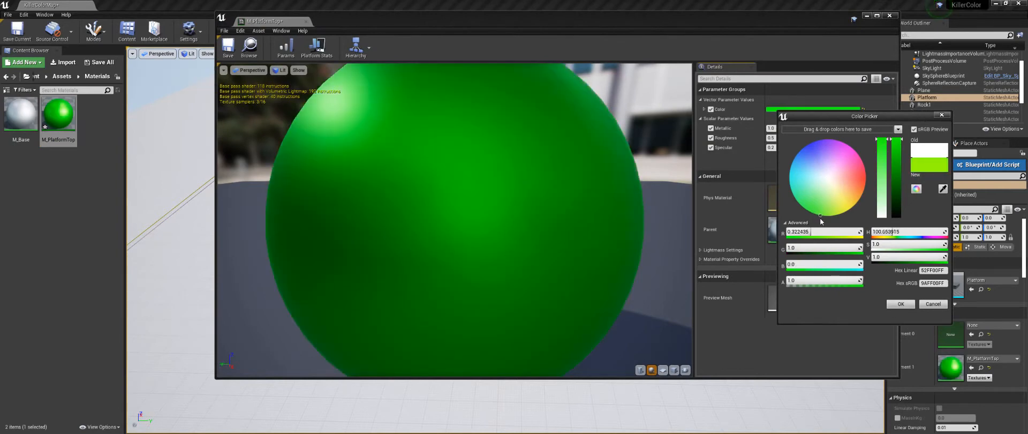
left_click(901, 304)
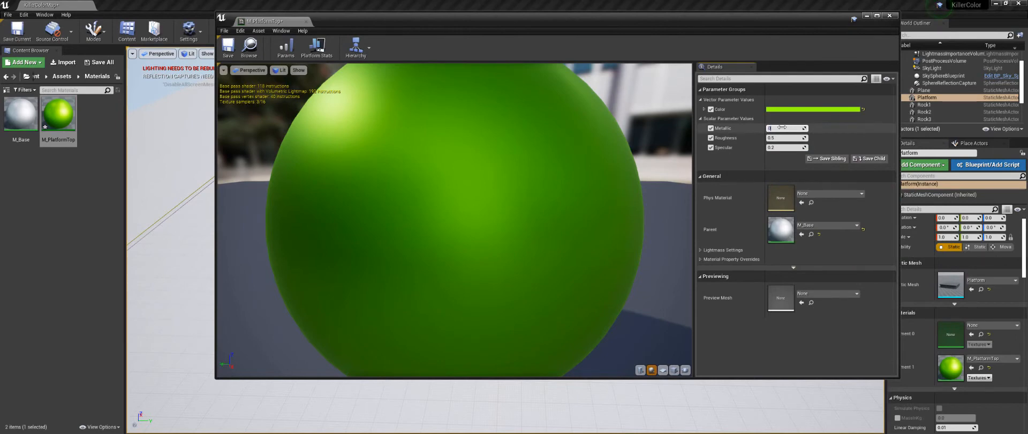
key("Return")
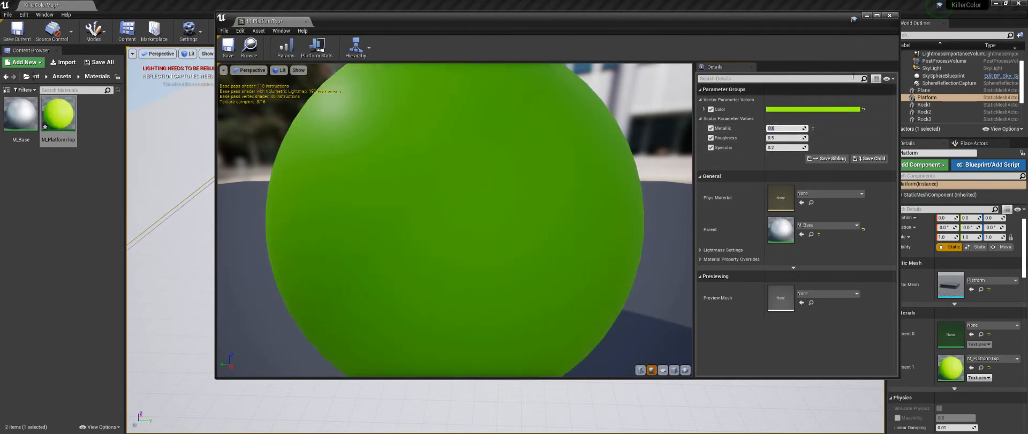
left_click(889, 16)
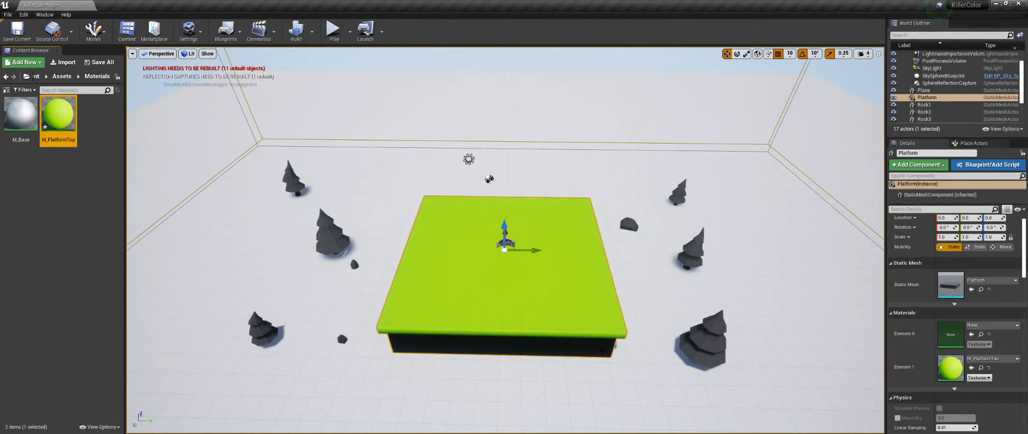
Step: Duplicate M_PlatformTop as M_PlatformBase and assign the copy to the Platform's Element 0 material slot
left_click_drag(567, 310, 568, 287, "alt")
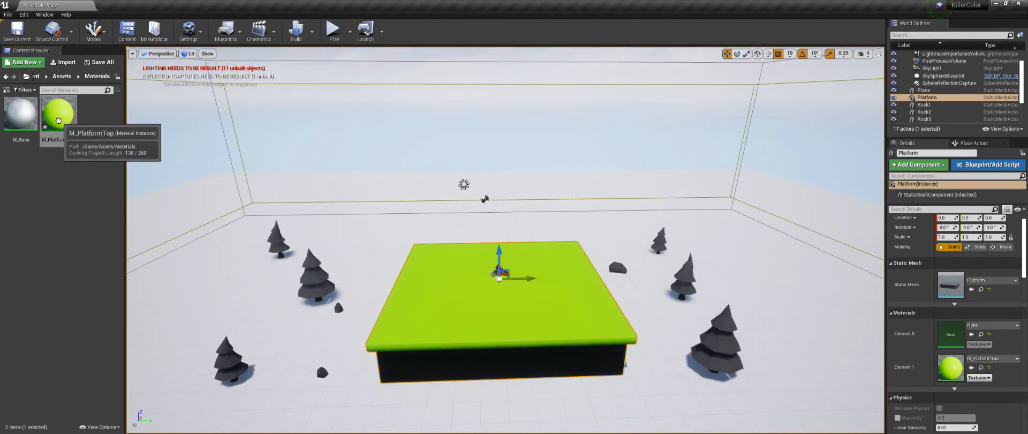
right_click(58, 121)
left_click(86, 177)
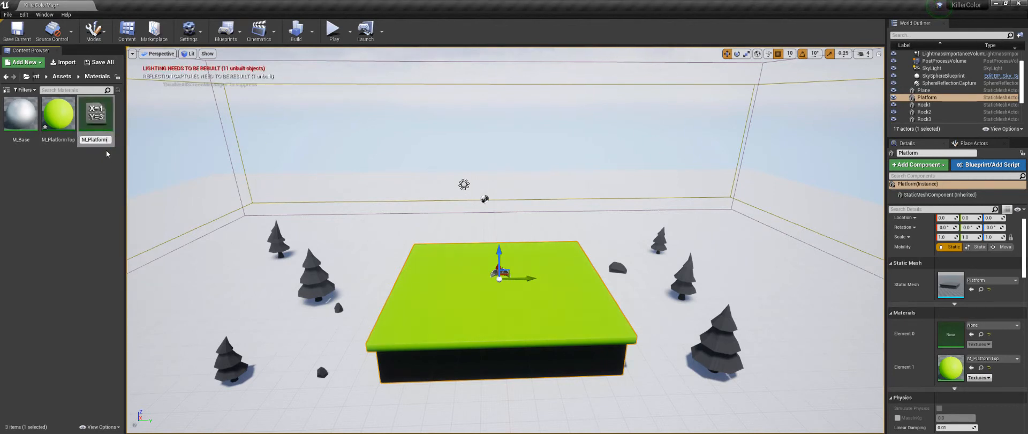
type("M_PlatformBase")
key("Return")
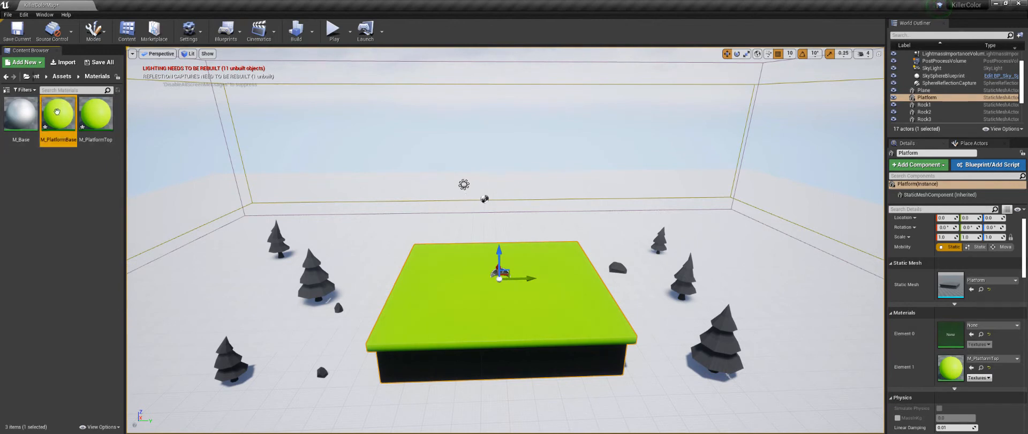
left_click_drag(57, 114, 964, 331)
Step: Change the Color of M_PlatformBase to orange (R 1, G about 0.41, B about 0.05)
double_click(57, 116)
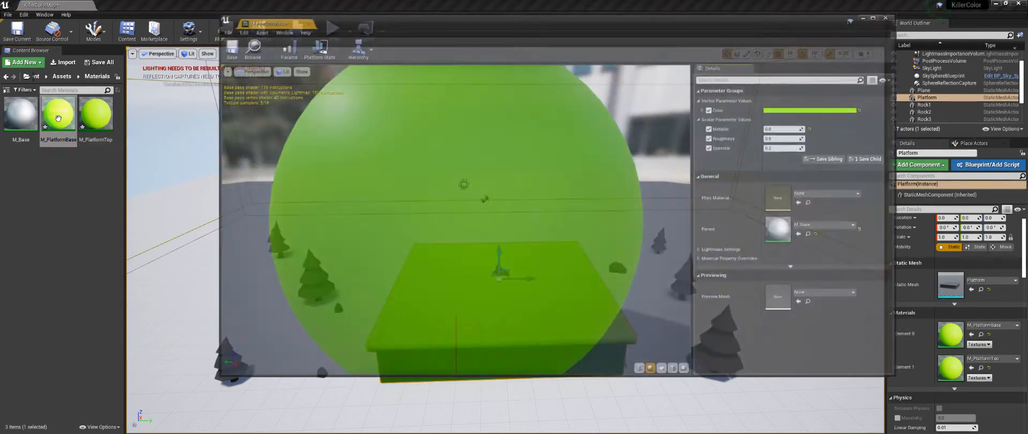
left_click(793, 110)
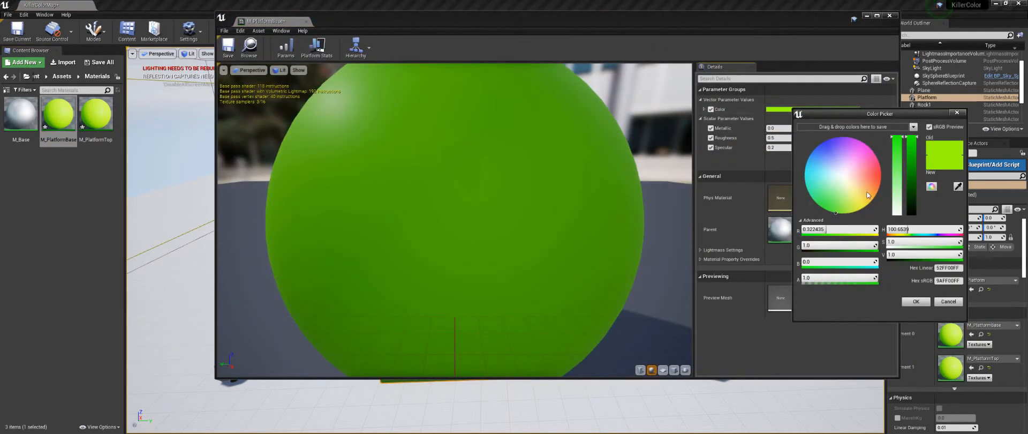
left_click_drag(867, 194, 869, 194)
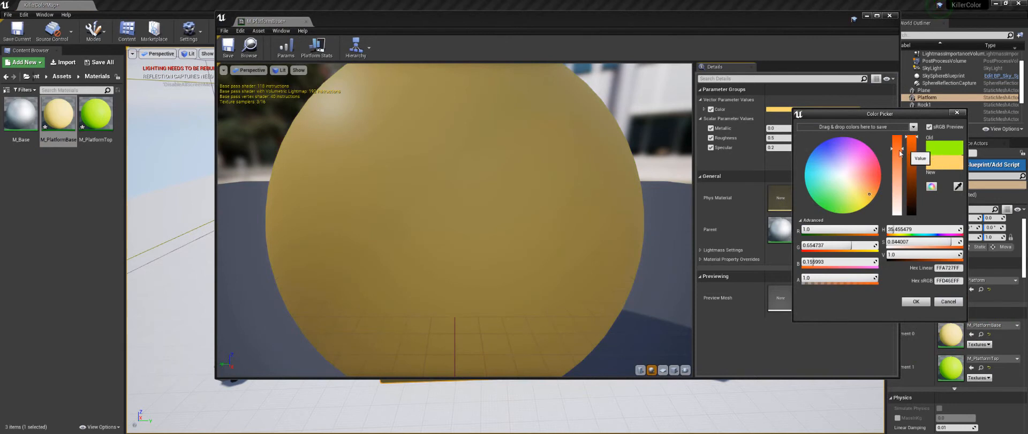
left_click_drag(898, 149, 899, 133)
left_click_drag(879, 191, 877, 188)
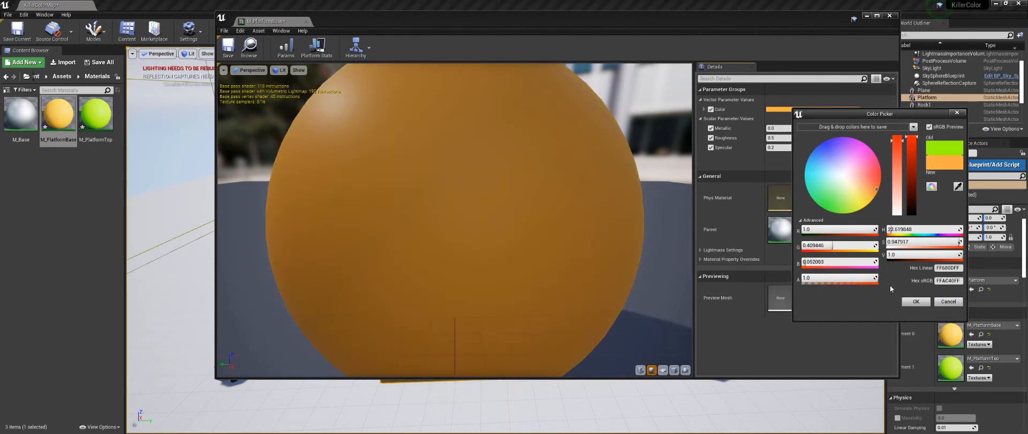
left_click(916, 302)
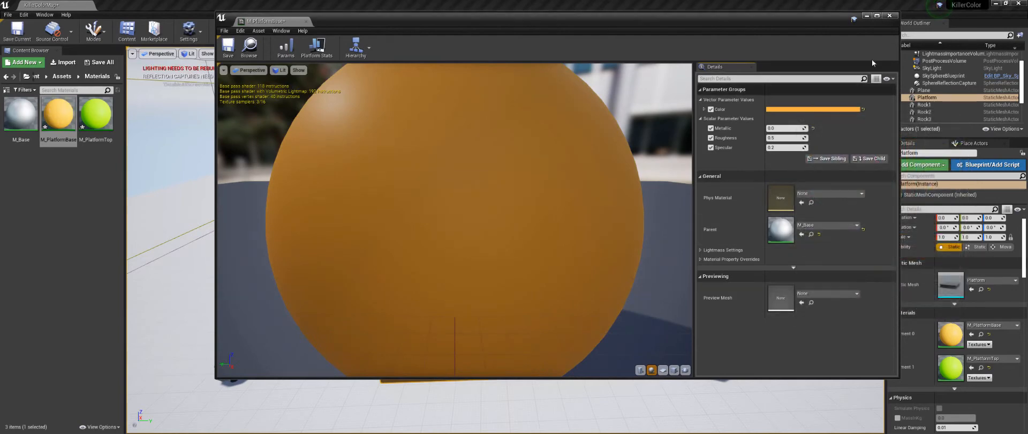
left_click(889, 16)
left_click_drag(631, 305, 638, 332, "alt")
mouse_move(203, 198)
left_mouse_down("alt")
mouse_move(212, 180)
mouse_move(203, 198)
left_mouse_up("alt")
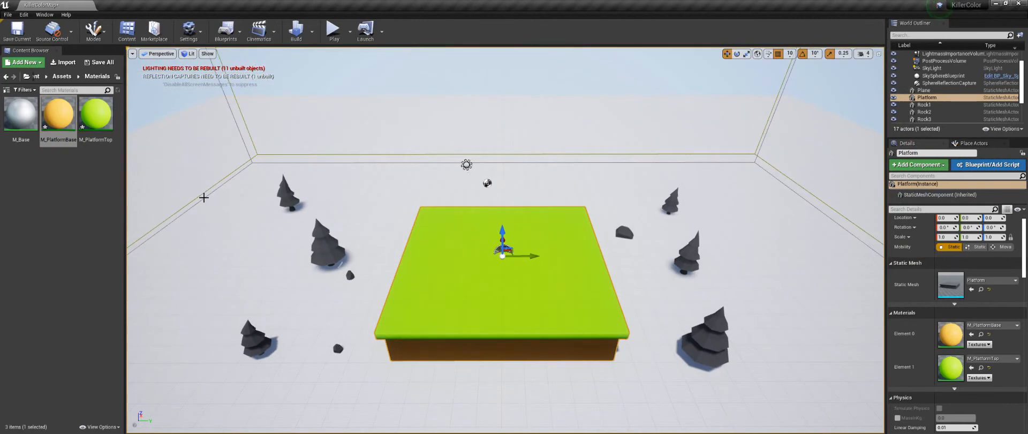
Step: Create a material instance of M_Base in the Materials folder and name it M_TreeTop
left_click(325, 244)
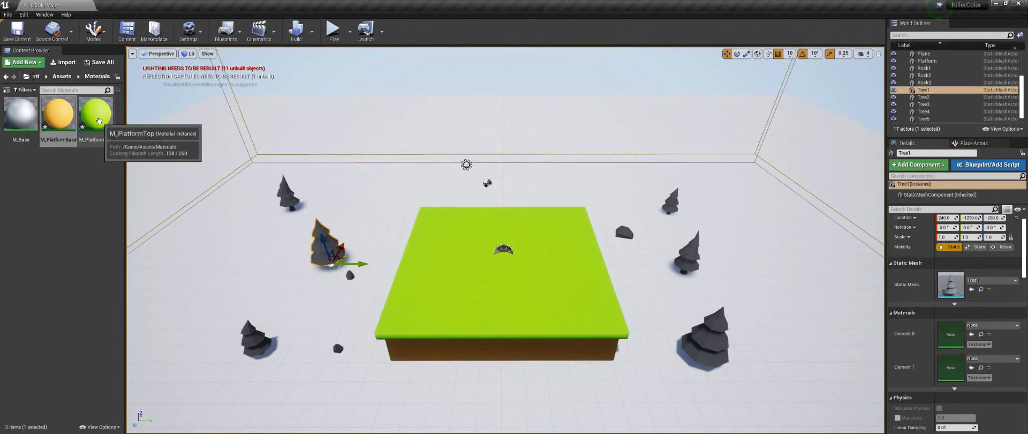
left_click(54, 178)
right_click(20, 123)
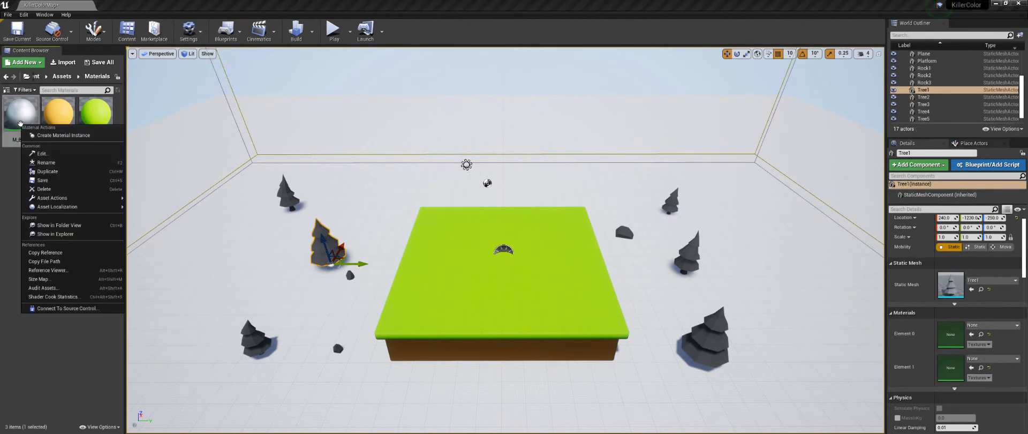
left_click(70, 135)
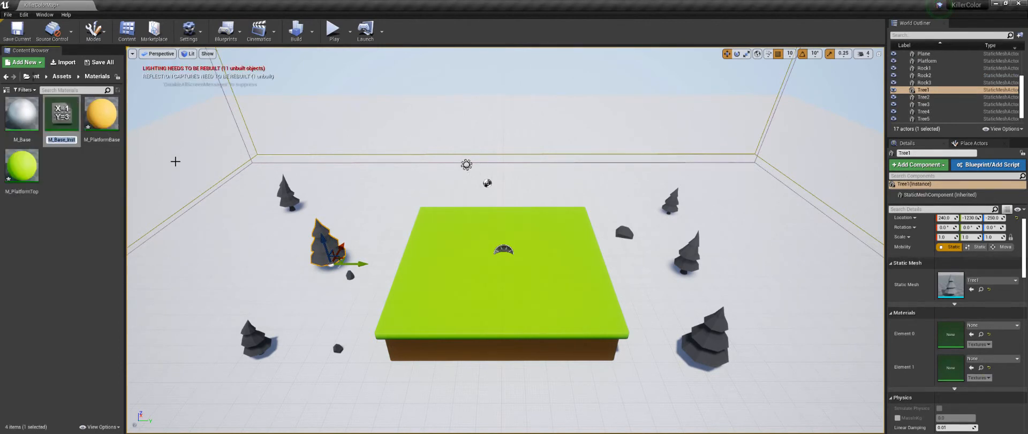
type("M_Tree")
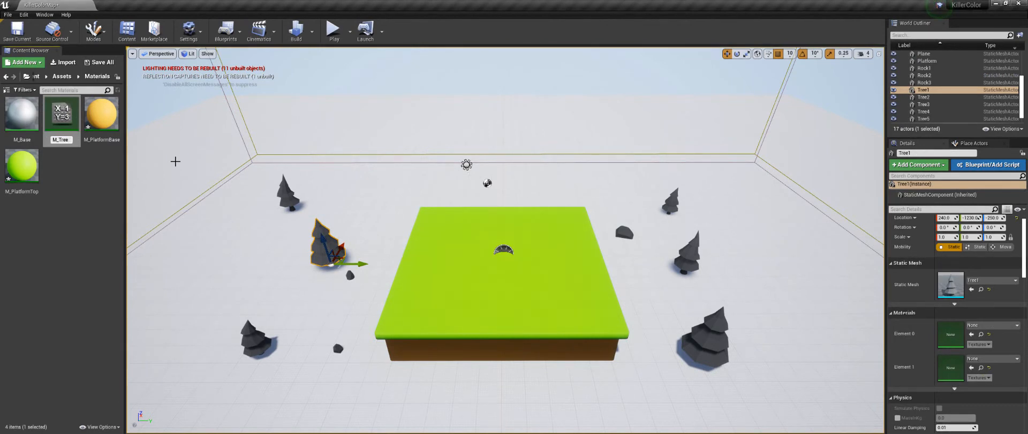
type("Top")
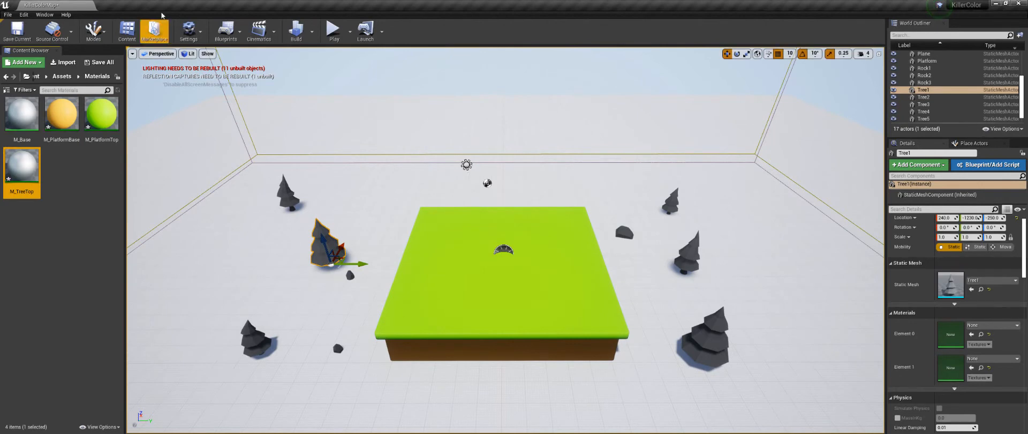
Step: Enable the Color, Metallic, Roughness and Specular overrides in M_TreeTop and set Metallic to 0
double_click(38, 165)
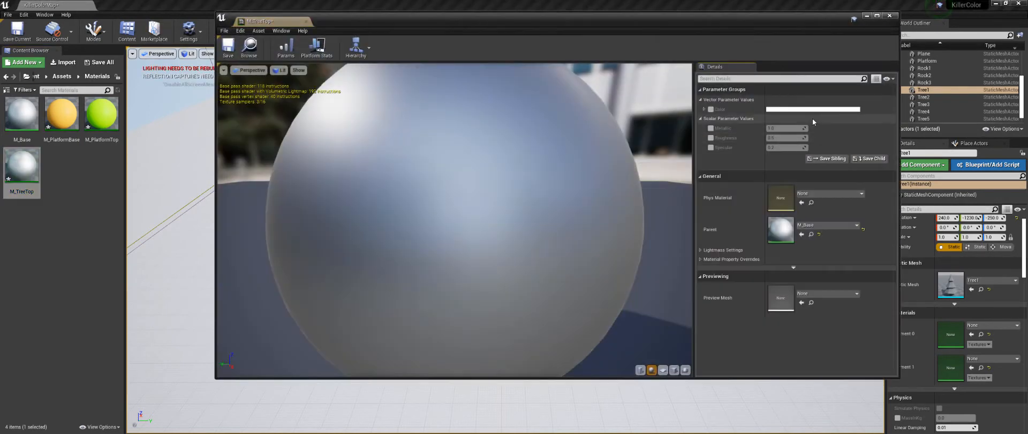
left_click(711, 110)
left_click(711, 128)
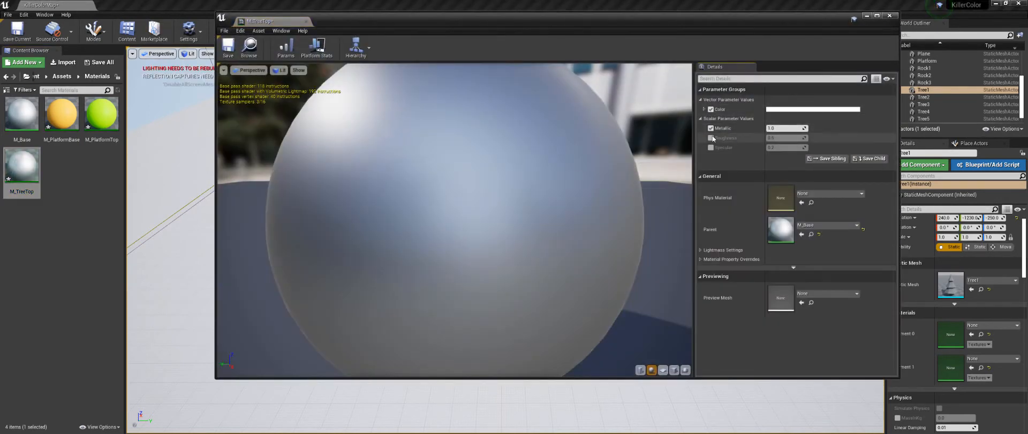
left_click(710, 138)
left_click(710, 147)
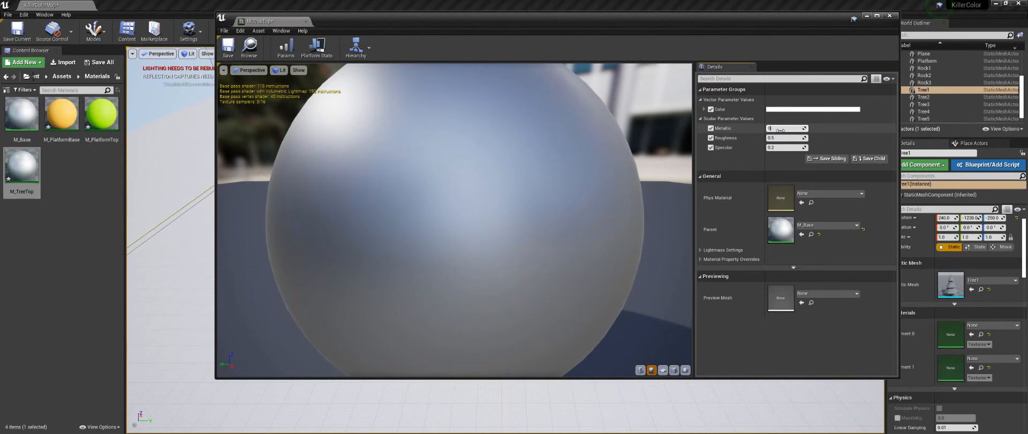
left_click(780, 130)
type("0")
key("Return")
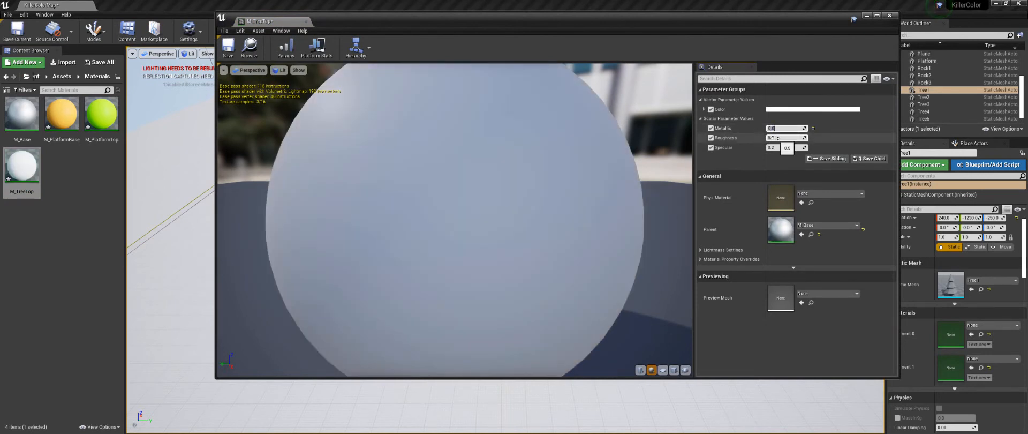
Step: Change the Color of M_TreeTop to dark green (R 0, G about 0.34, B about 0.04) and close its editor
left_click(785, 110)
left_click_drag(814, 192, 807, 209)
left_click_drag(901, 154, 900, 190)
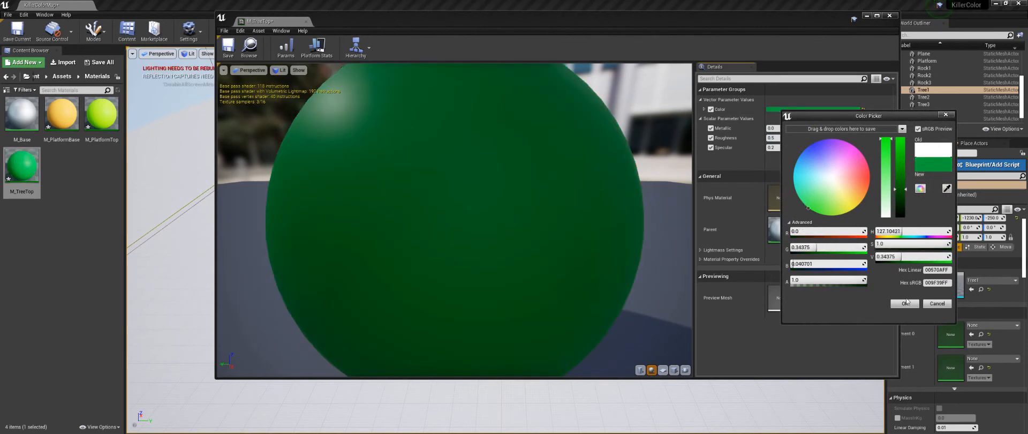
left_click(905, 303)
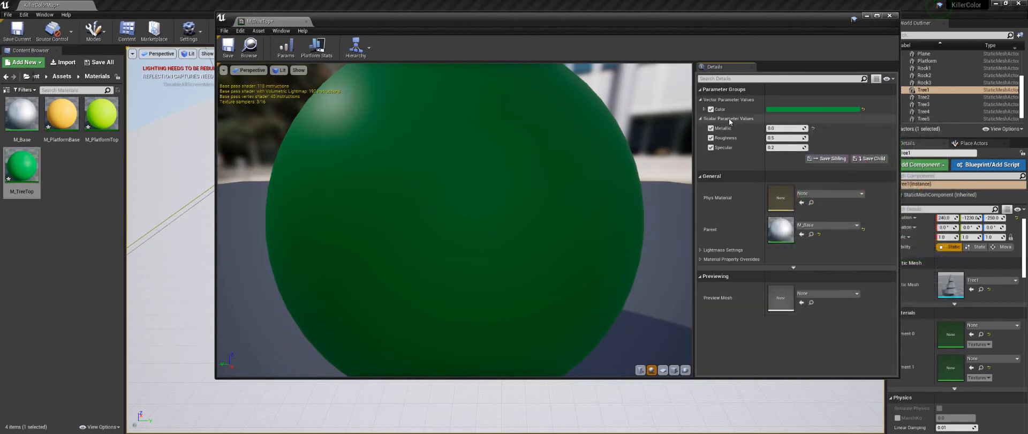
left_click(888, 16)
Step: Try M_TreeTop on the Element 0 slot of the Tree1 actor in the level, and reset that slot
left_click_drag(21, 166, 948, 330)
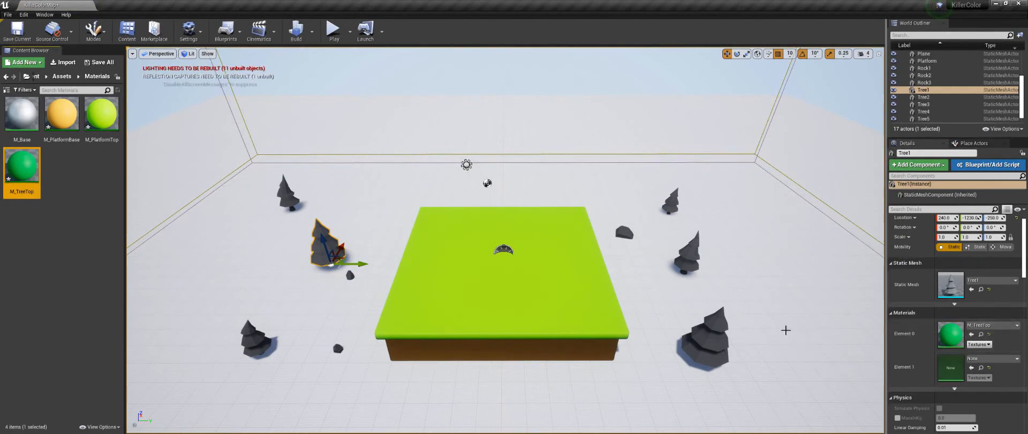
left_click_drag(785, 329, 830, 331, "alt")
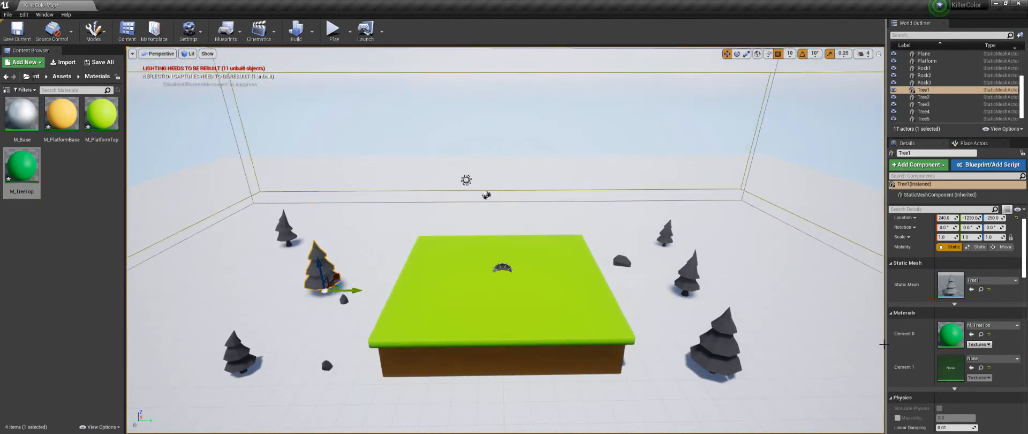
left_click(990, 335)
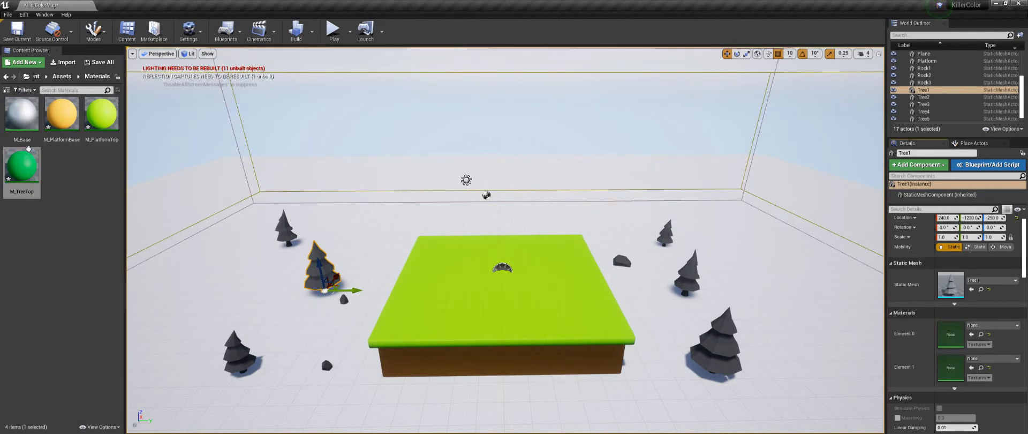
Step: Open the Tree1 static mesh asset and assign M_TreeTop to its Element 1 material slot, leaving Element 0 at its default
left_click(62, 77)
left_click(66, 228)
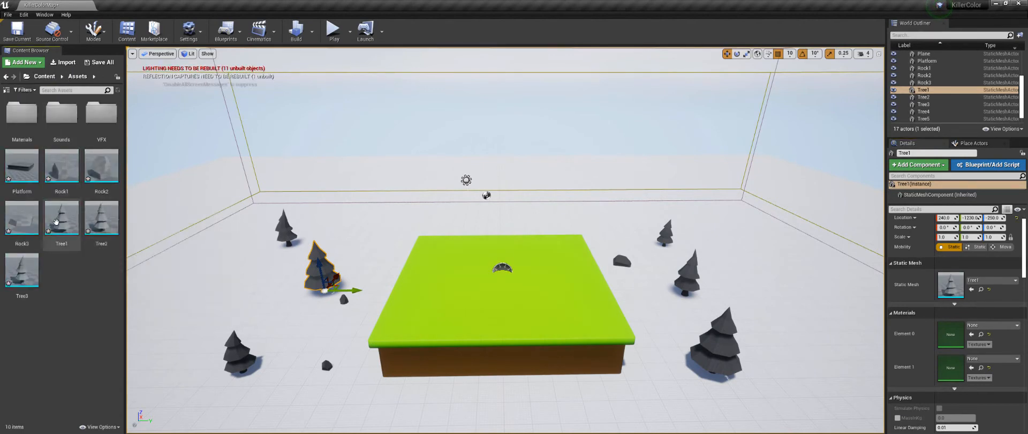
double_click(65, 227)
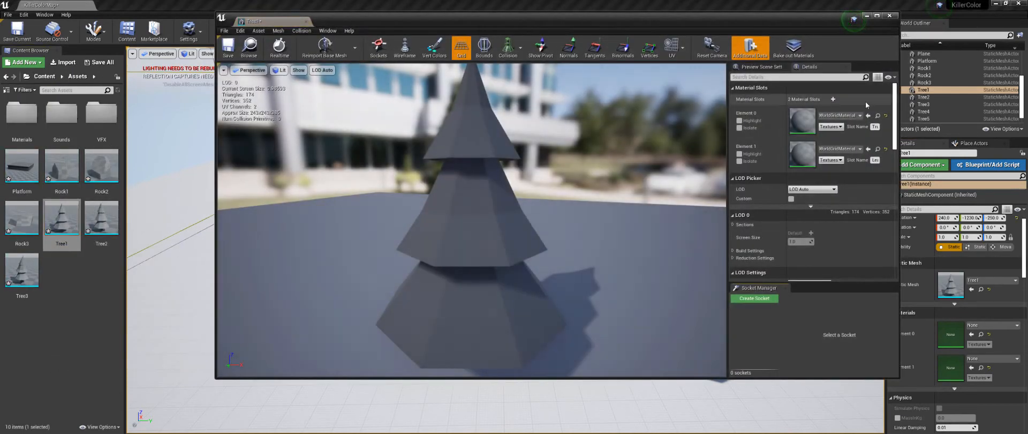
double_click(24, 119)
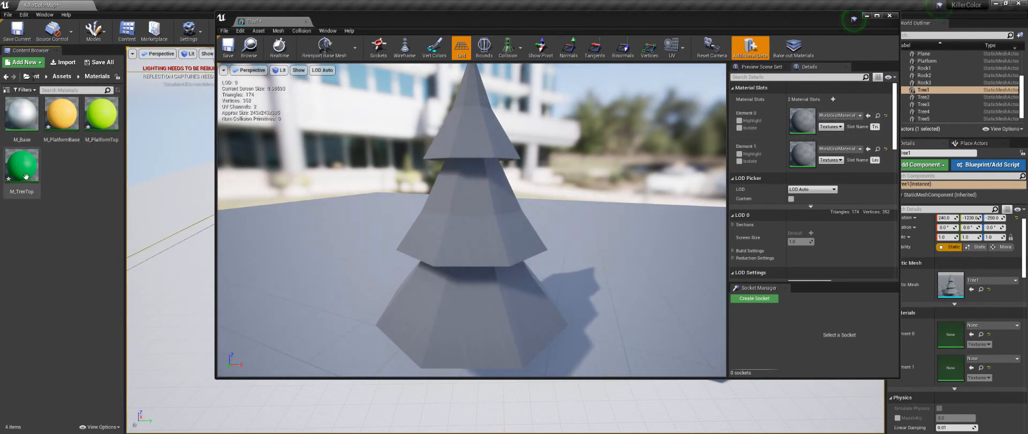
left_click_drag(21, 165, 806, 119)
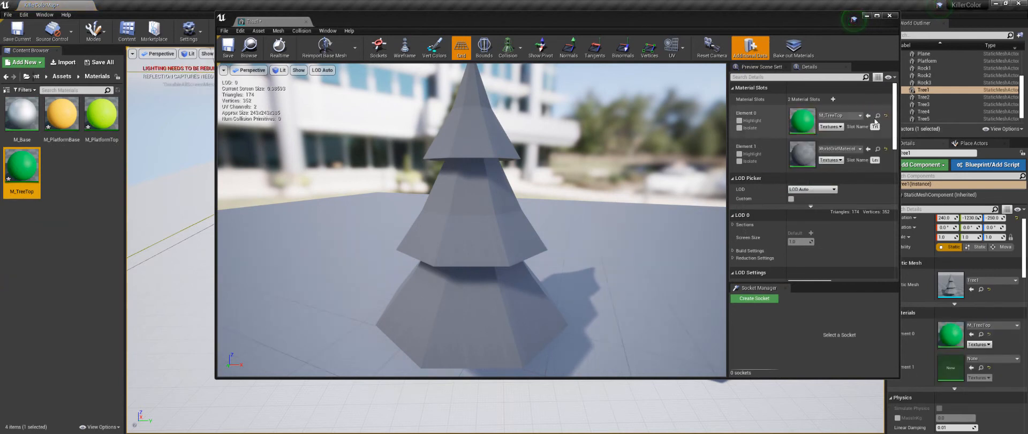
left_click(886, 115)
left_click_drag(32, 169, 801, 153)
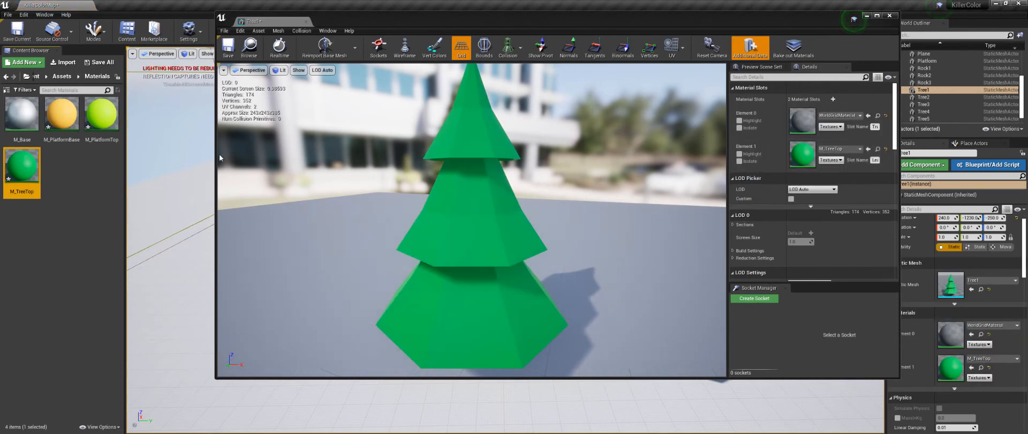
Step: Duplicate the M_TreeTop material instance and name the copy M_TreeTrunk
right_click(17, 161)
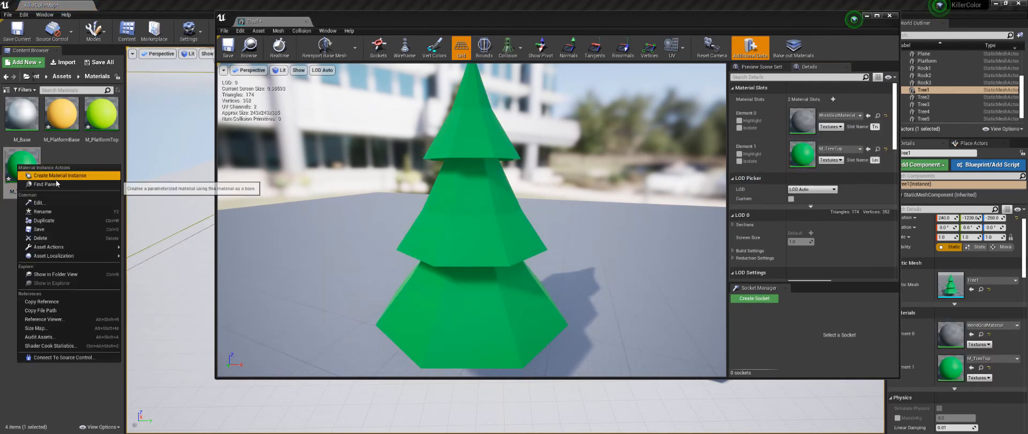
left_click(55, 215)
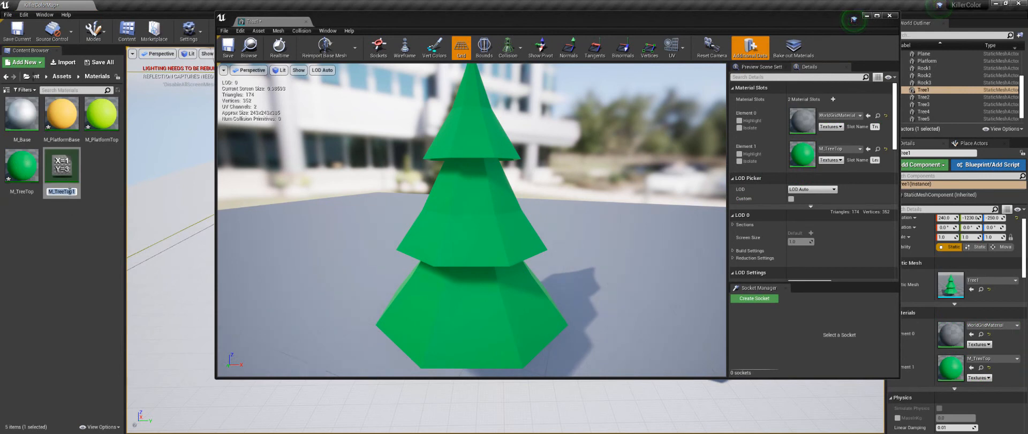
left_click_drag(64, 190, 80, 189)
type("Trunk")
key("Return")
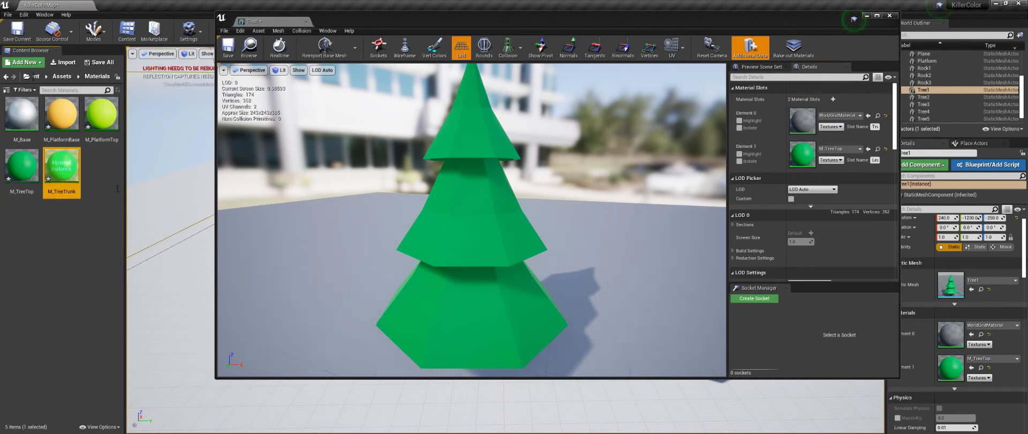
Step: Change the Color of M_TreeTrunk to dark brown (R about 0.12, G about 0.04, B about 0.001) and assign it to Tree1's Element 0 slot
double_click(64, 169)
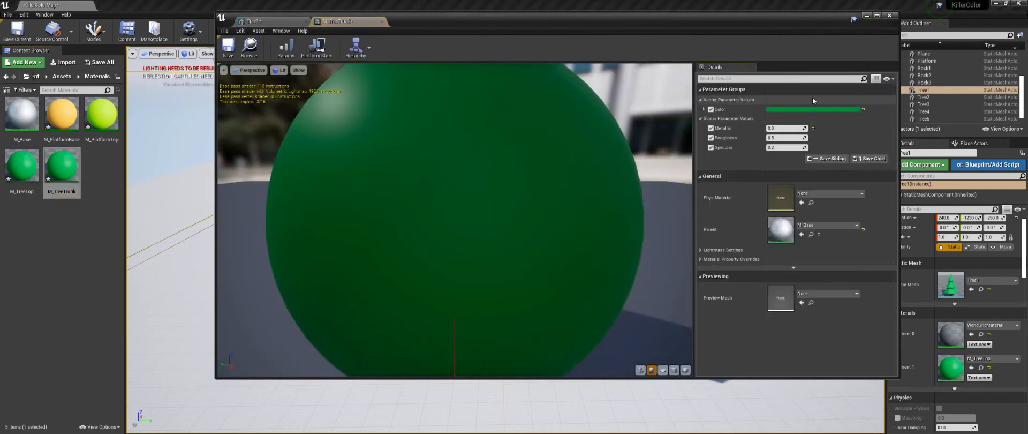
left_click(793, 108)
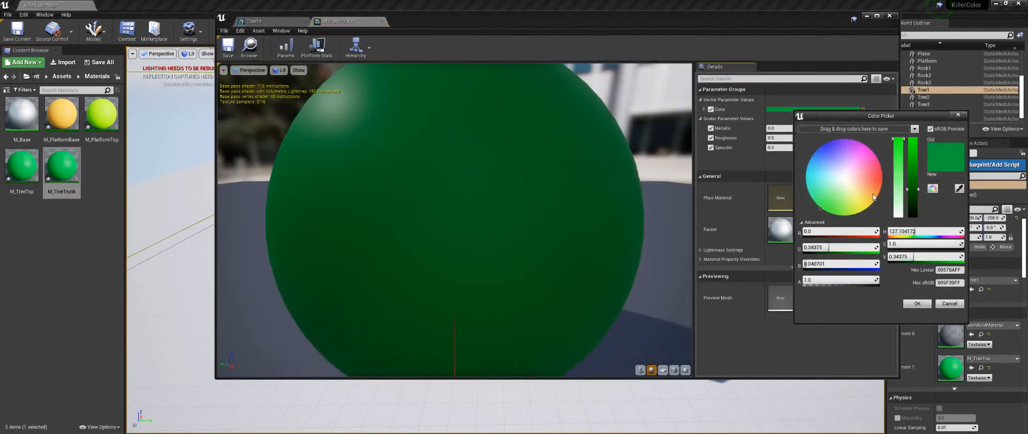
left_click_drag(875, 197, 911, 207)
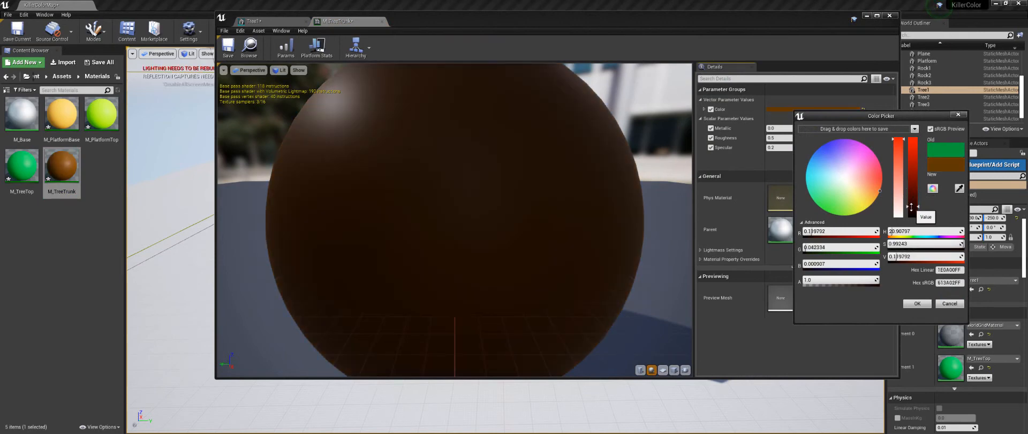
left_click(918, 303)
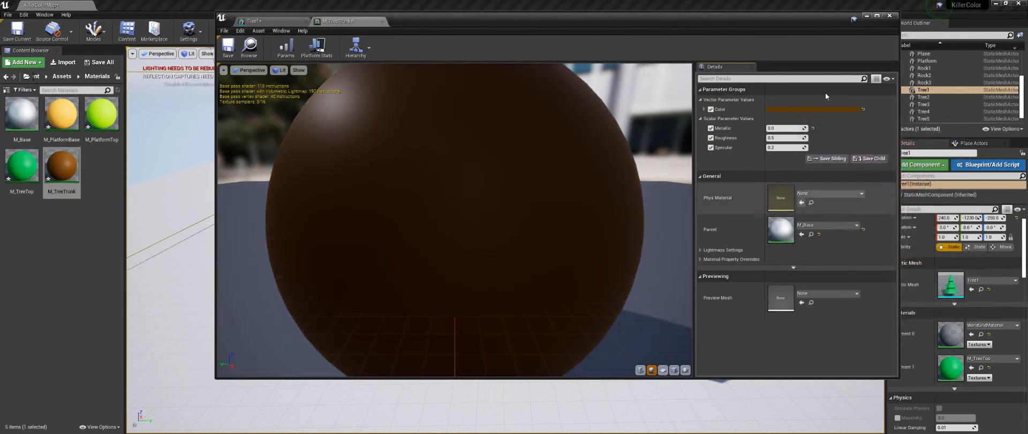
left_click(381, 21)
left_click_drag(61, 166, 802, 121)
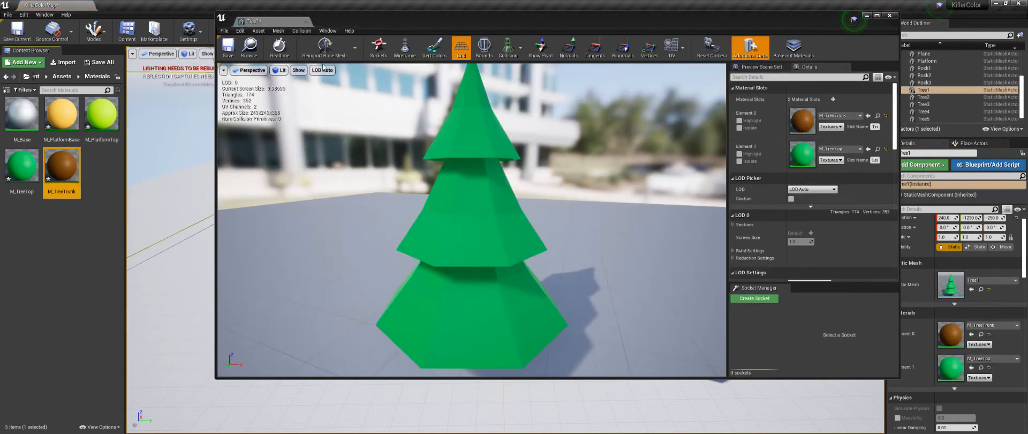
left_click(891, 17)
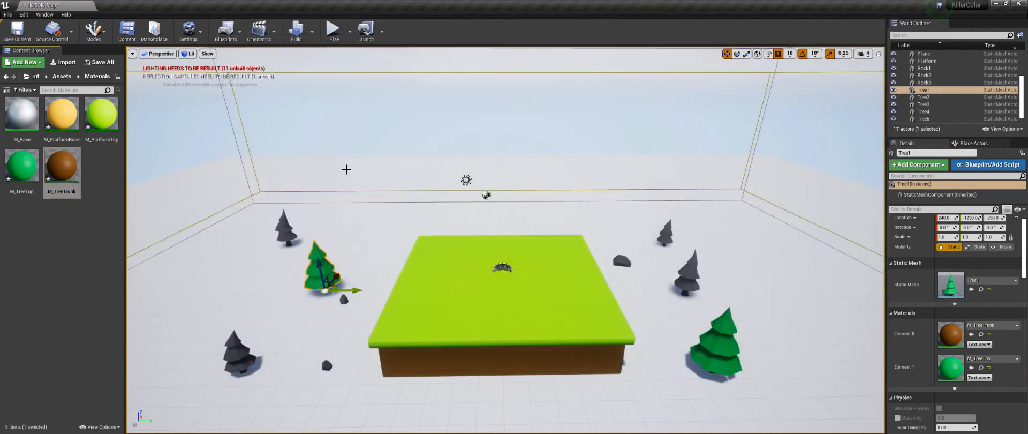
Step: Open the Tree2 and Tree3 meshes and assign M_TreeTrunk to Element 0 and M_TreeTop to Element 1 of Tree3
left_click(62, 77)
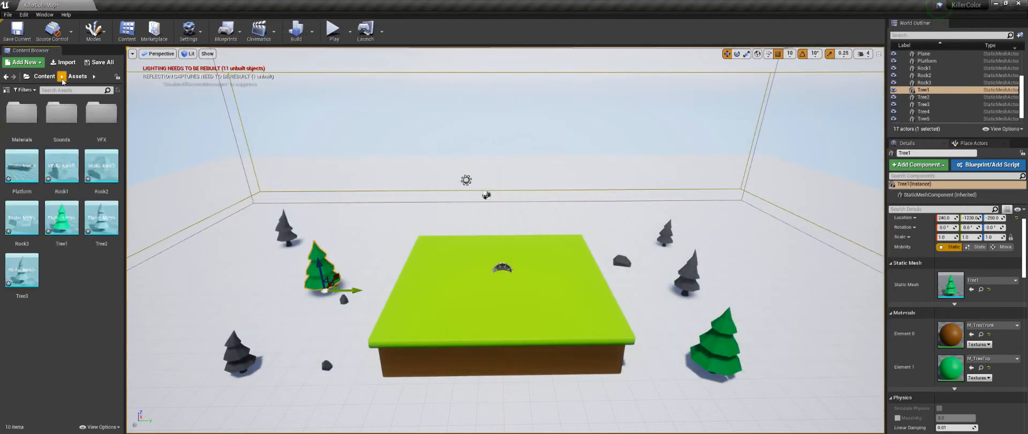
double_click(100, 226)
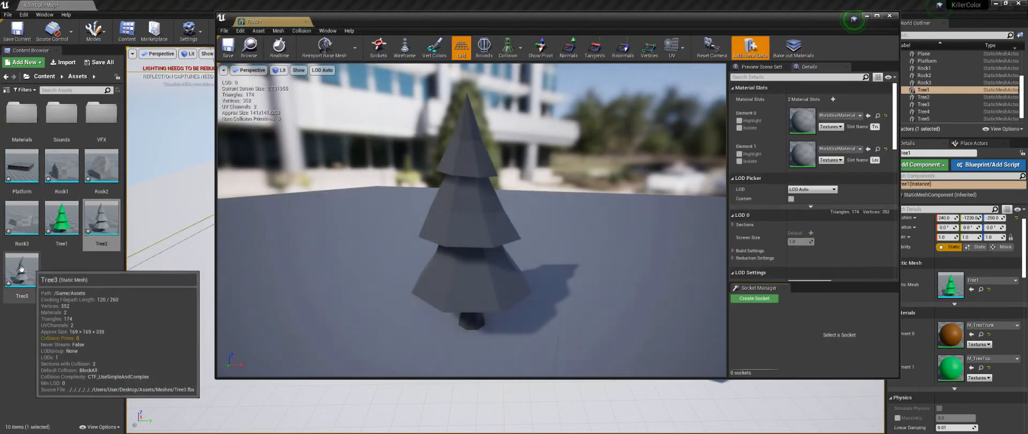
double_click(21, 271)
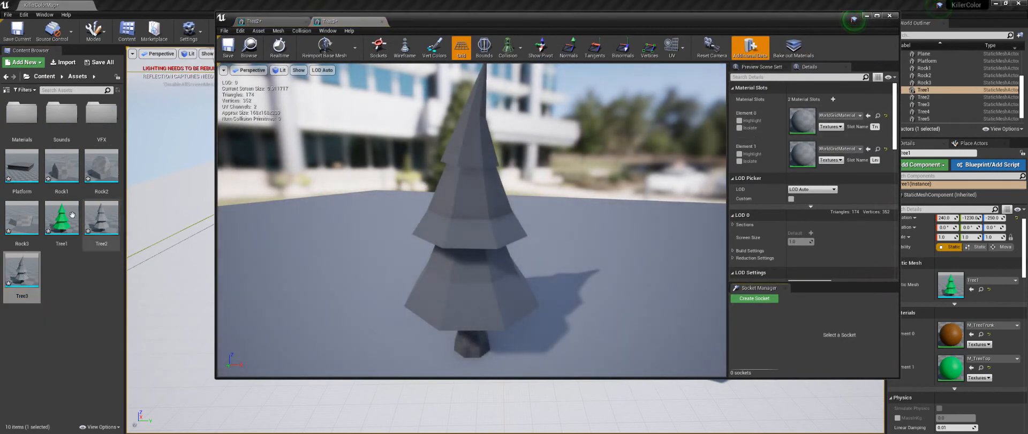
double_click(22, 122)
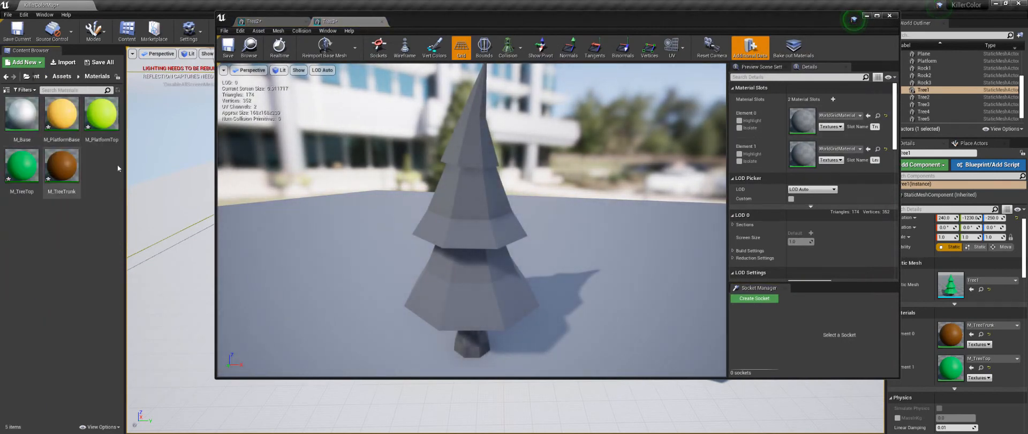
left_click_drag(22, 166, 802, 121)
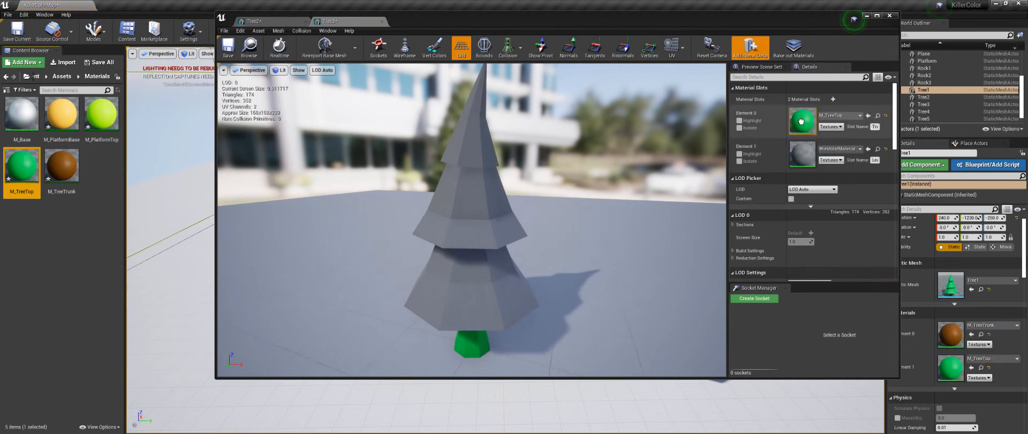
left_click_drag(21, 166, 811, 153)
left_click_drag(61, 166, 785, 124)
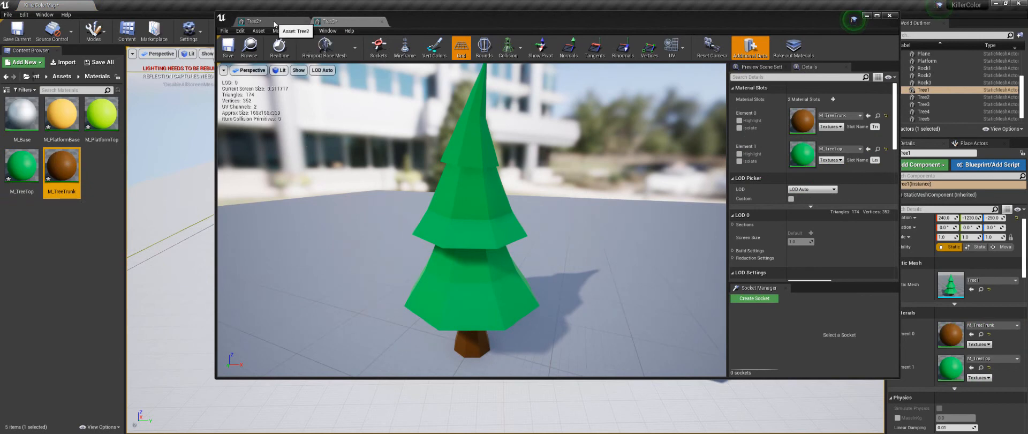
Step: Assign M_TreeTrunk to Element 0 and M_TreeTop to Element 1 of the Tree2 mesh, and close the mesh editor
left_click(295, 24)
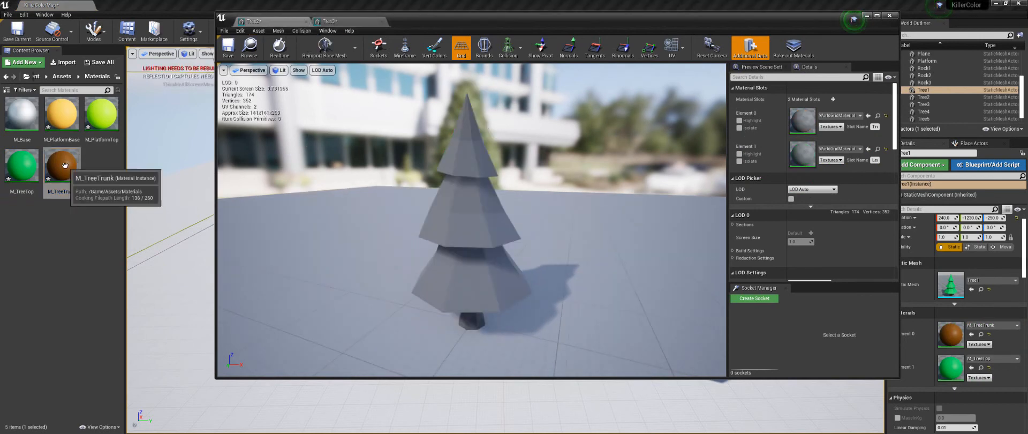
left_click_drag(65, 165, 803, 123)
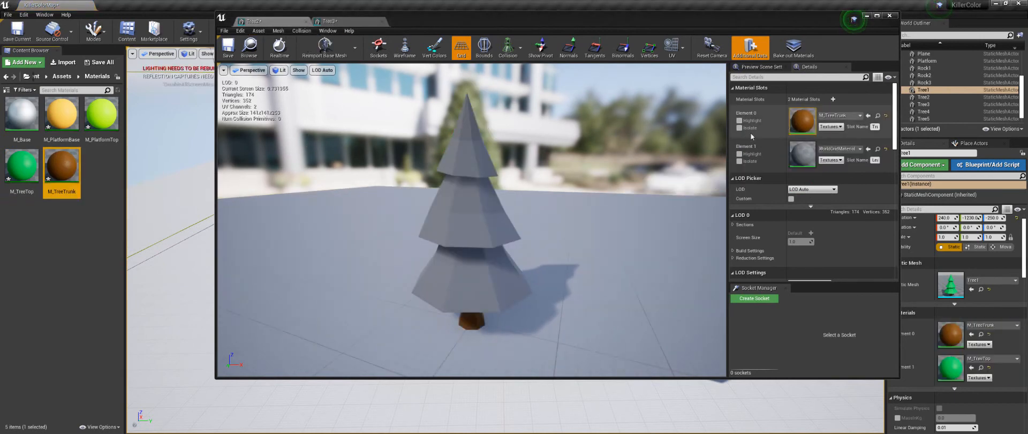
left_click_drag(25, 166, 803, 153)
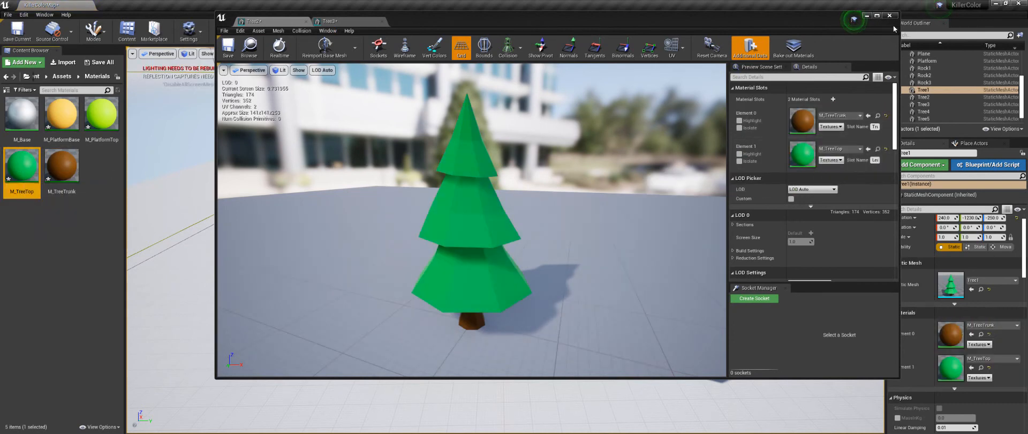
left_click(891, 16)
left_click_drag(624, 257, 631, 257, "alt")
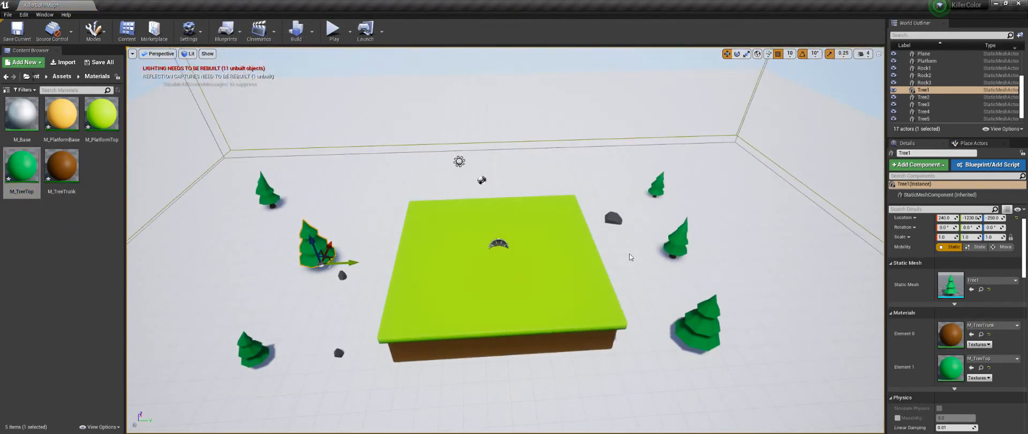
Step: Create a material instance from M_Base and name it M_Rock
right_click(20, 117)
left_click(61, 129)
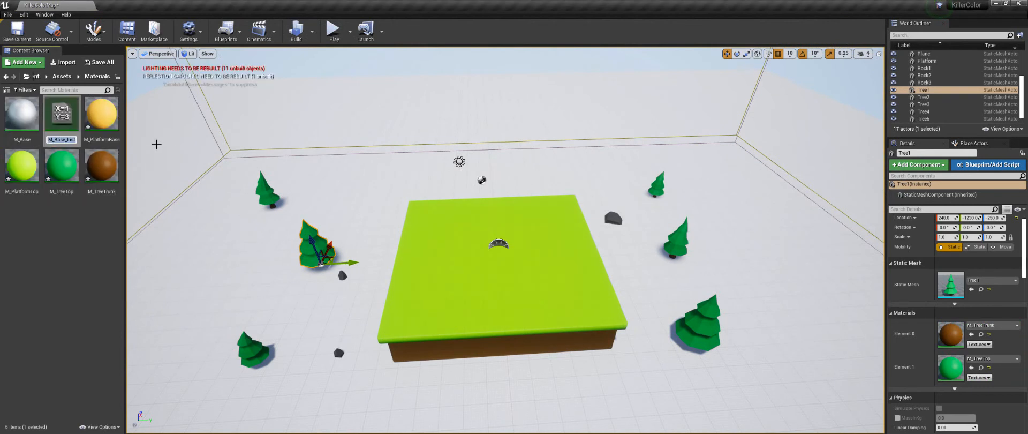
type("M_Ba")
key("Return")
Step: Open M_Rock, enable its Metallic, Roughness and Specular overrides, and set Metallic to 0
double_click(22, 164)
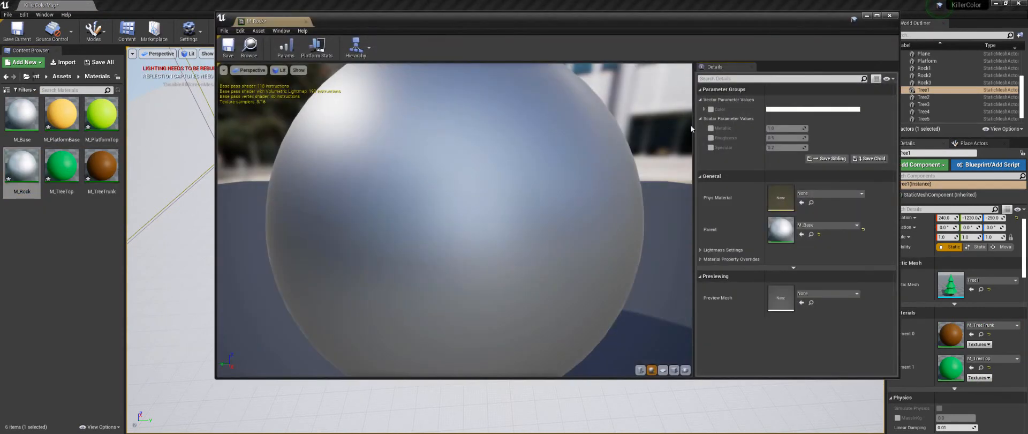
left_click(711, 129)
left_click(711, 138)
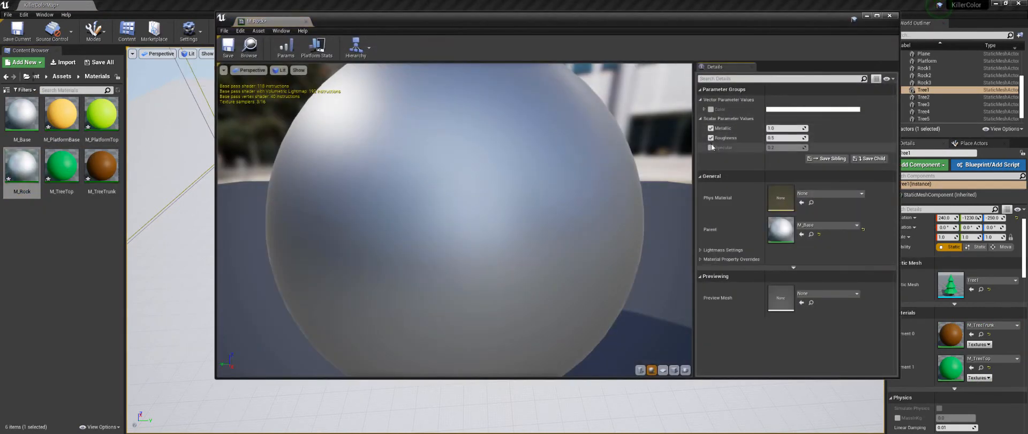
left_click(711, 147)
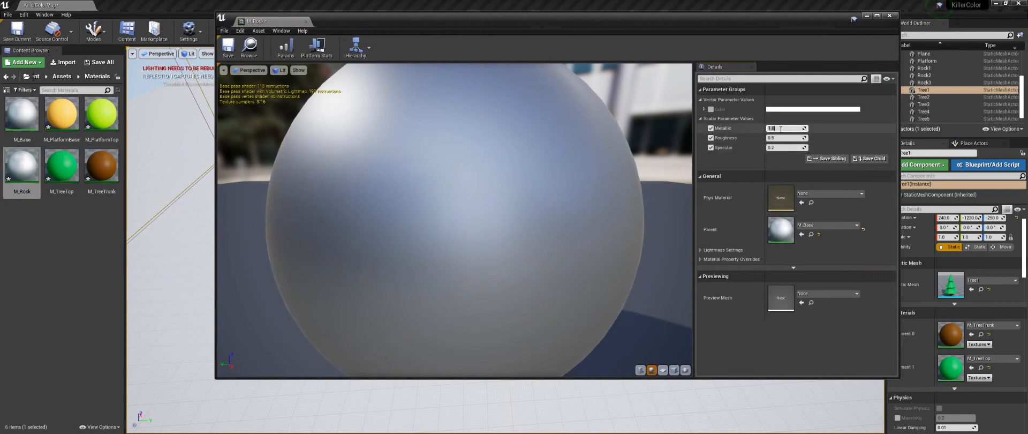
type("0")
key("Return")
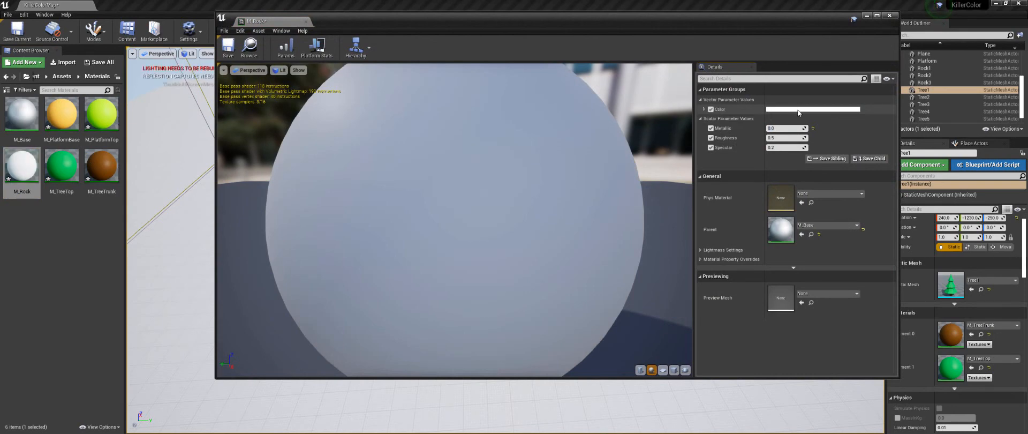
Step: Change the Color of M_Rock to a neutral gray with R, G and B at 0.25, and close the instance editor
left_click(798, 110)
left_click_drag(915, 173, 914, 229)
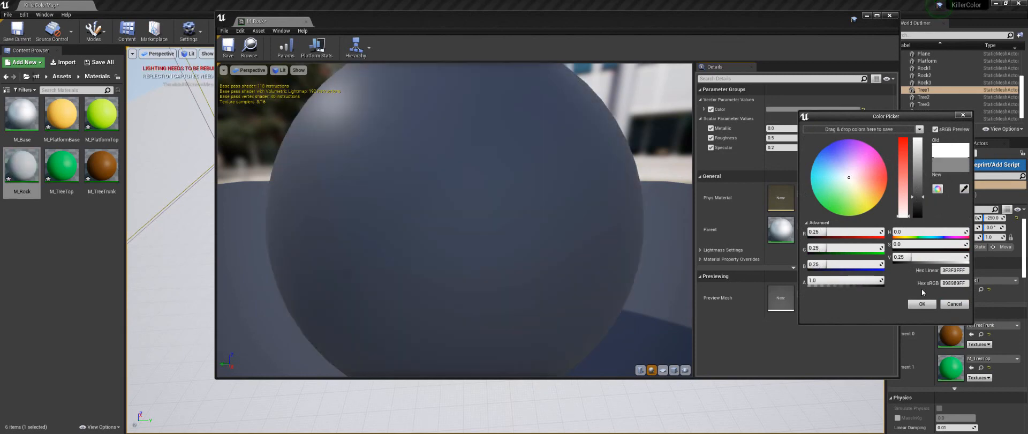
left_click(922, 304)
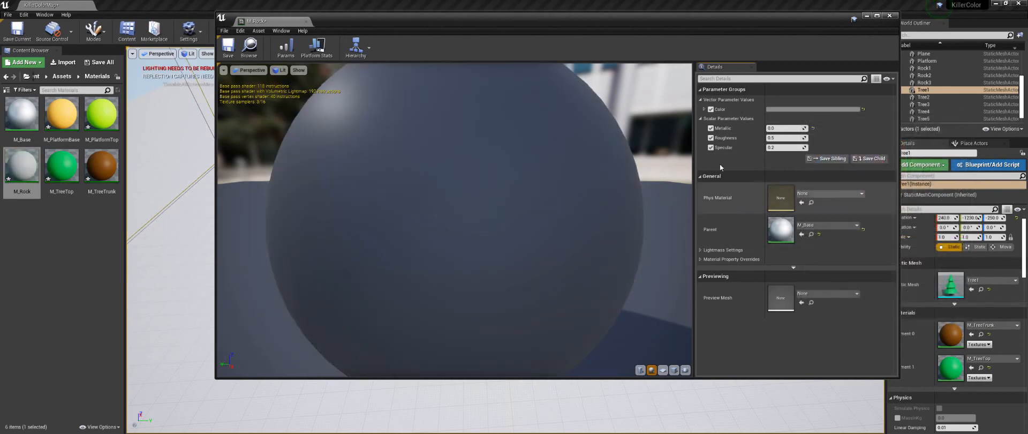
left_click(889, 16)
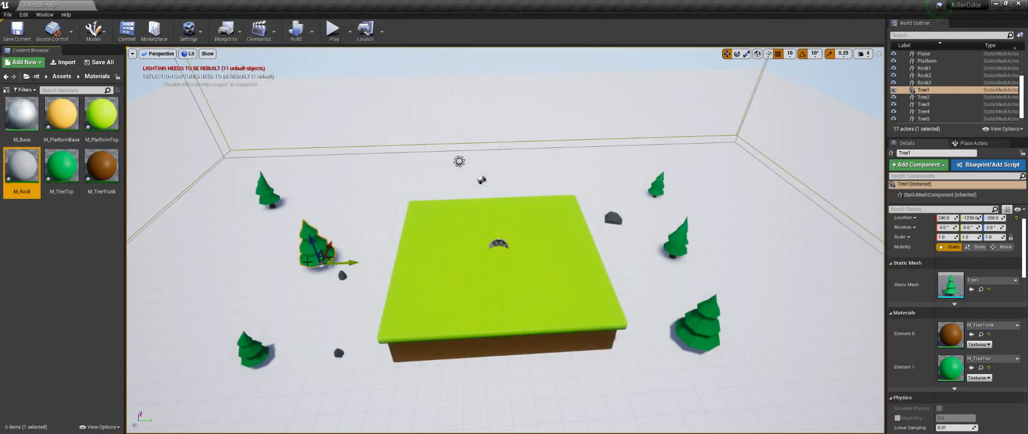
Step: Open the Rock1, Rock2 and Rock3 meshes from the Assets folder and assign M_Rock to Element 0 of each
left_click(62, 77)
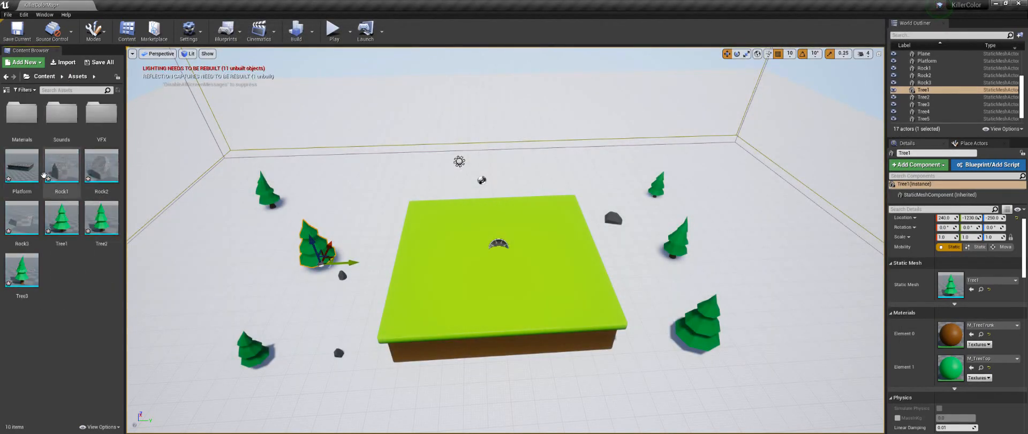
double_click(53, 174)
double_click(92, 174)
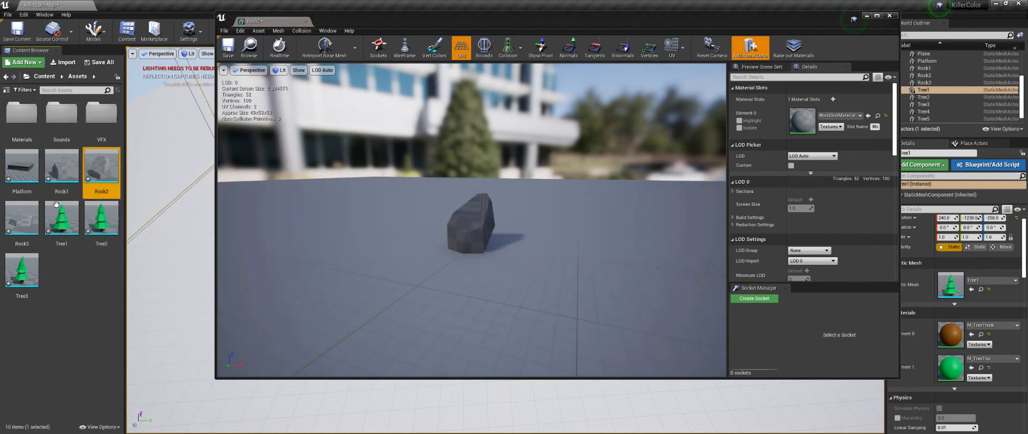
double_click(30, 221)
double_click(22, 112)
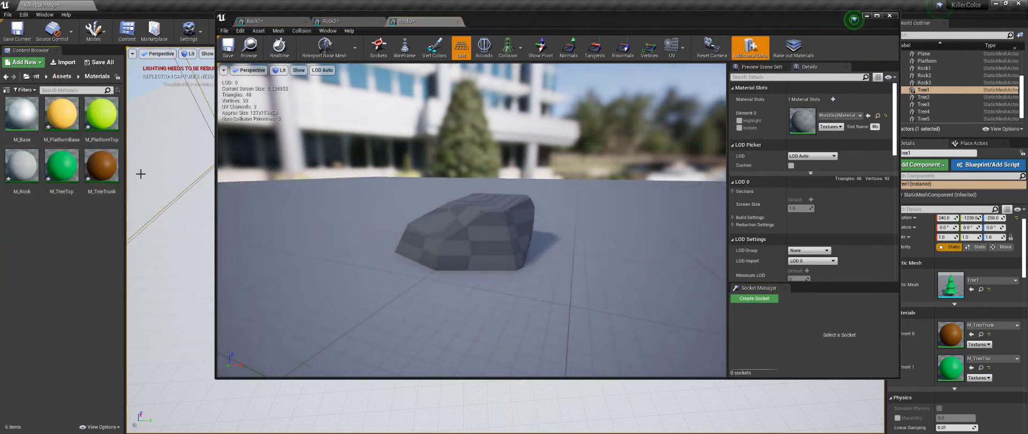
left_click_drag(21, 166, 803, 121)
left_click(332, 21)
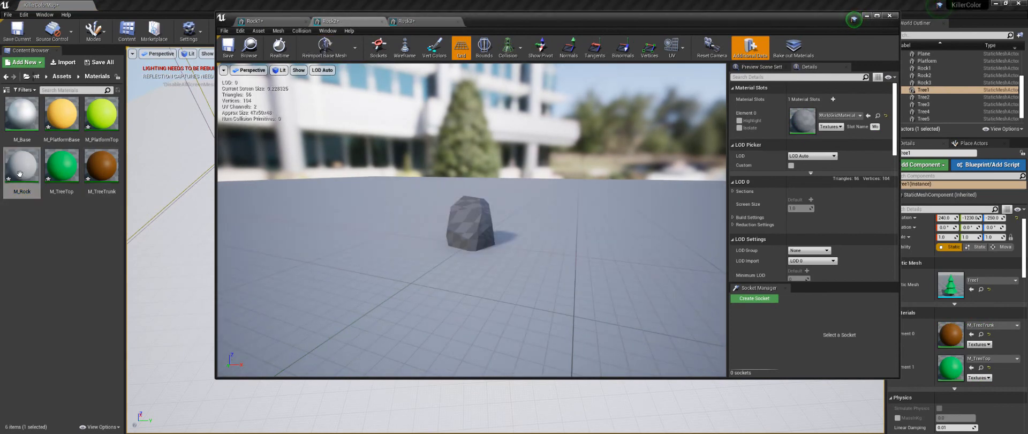
left_click_drag(21, 166, 803, 121)
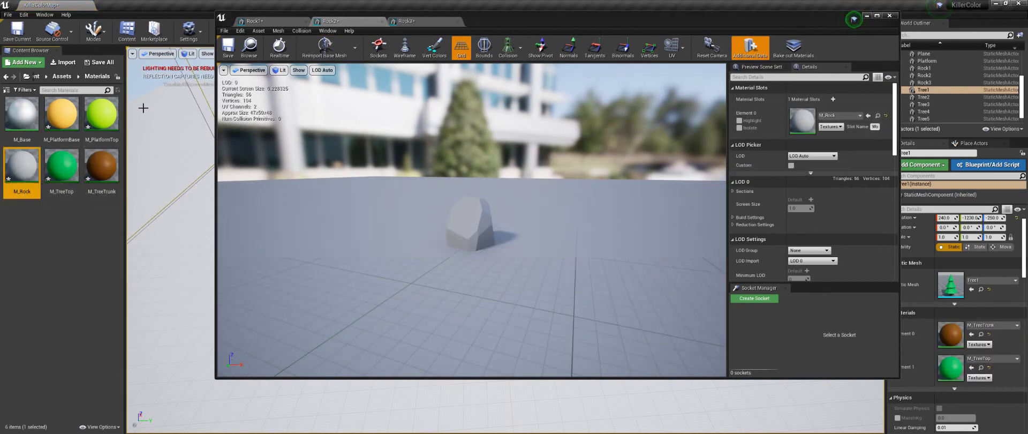
left_click(256, 21)
left_click_drag(21, 172, 804, 110)
left_click(888, 17)
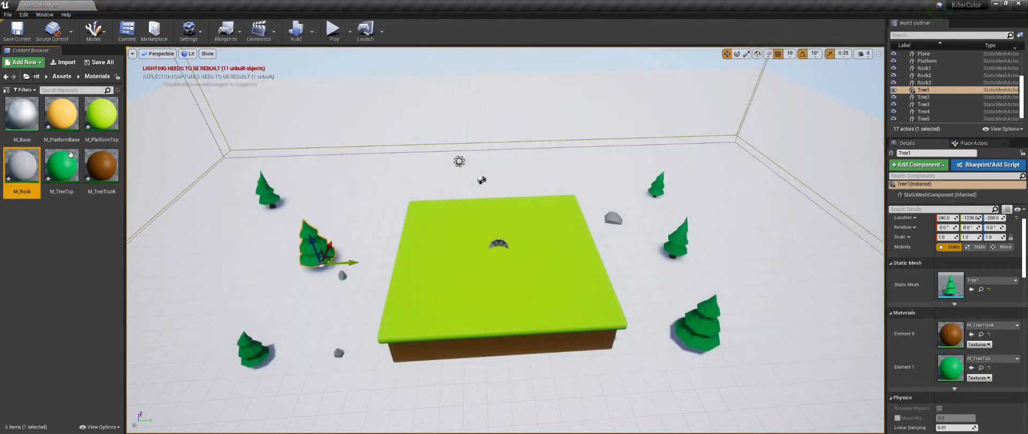
Step: Add a Rock1 mesh beside the platform's far left corner and a Rock2 mesh between the two nearest trees on its right side
left_click(61, 76)
left_click_drag(68, 182, 358, 271)
left_click_drag(369, 215, 369, 214)
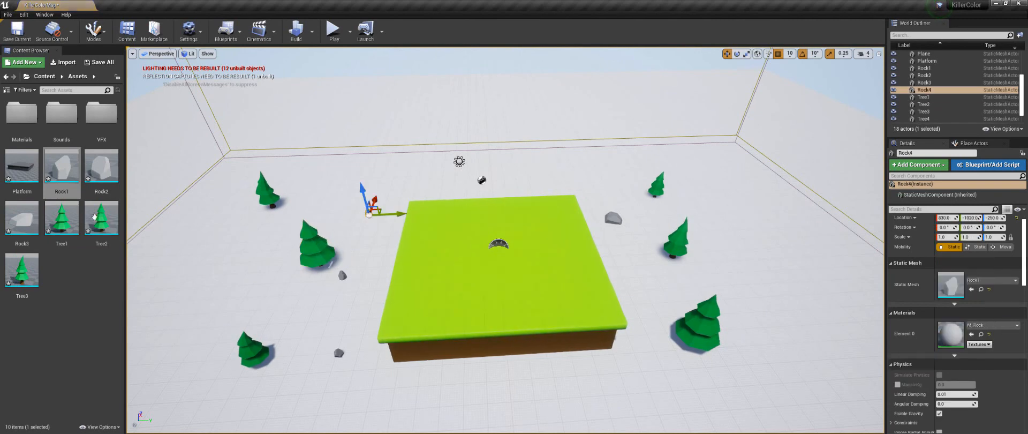
left_click_drag(98, 173, 661, 290)
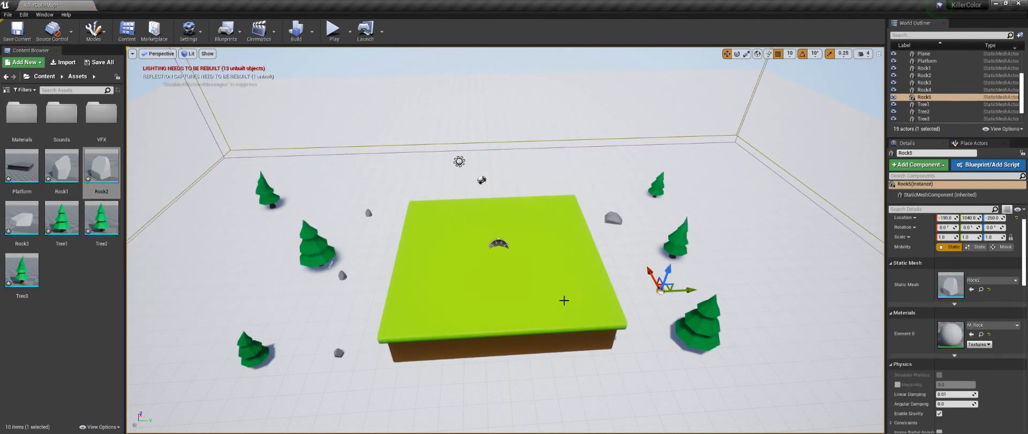
mouse_move(505, 240)
right_mouse_down()
mouse_move(498, 225)
mouse_move(501, 237)
right_mouse_up()
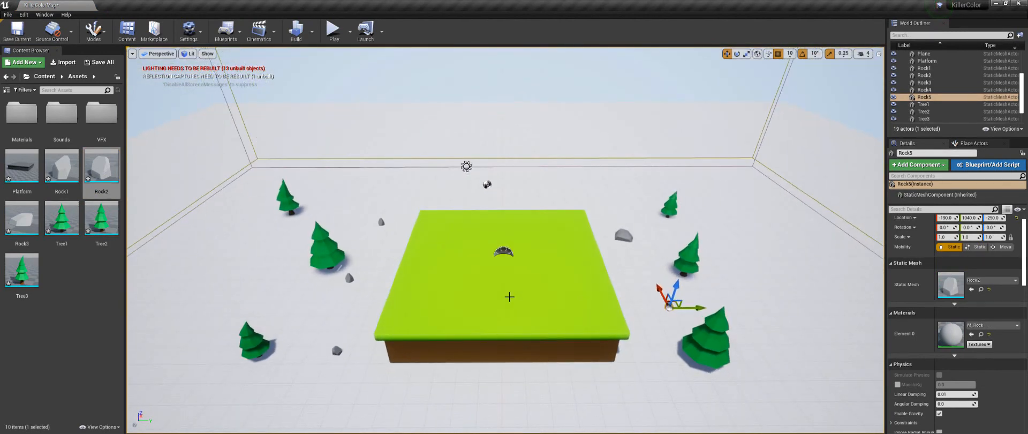
scroll(510, 296, "up", 3)
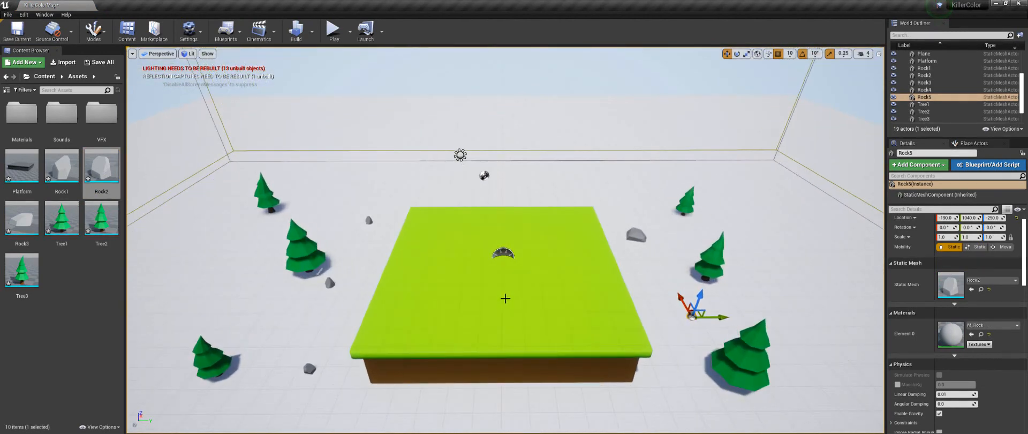